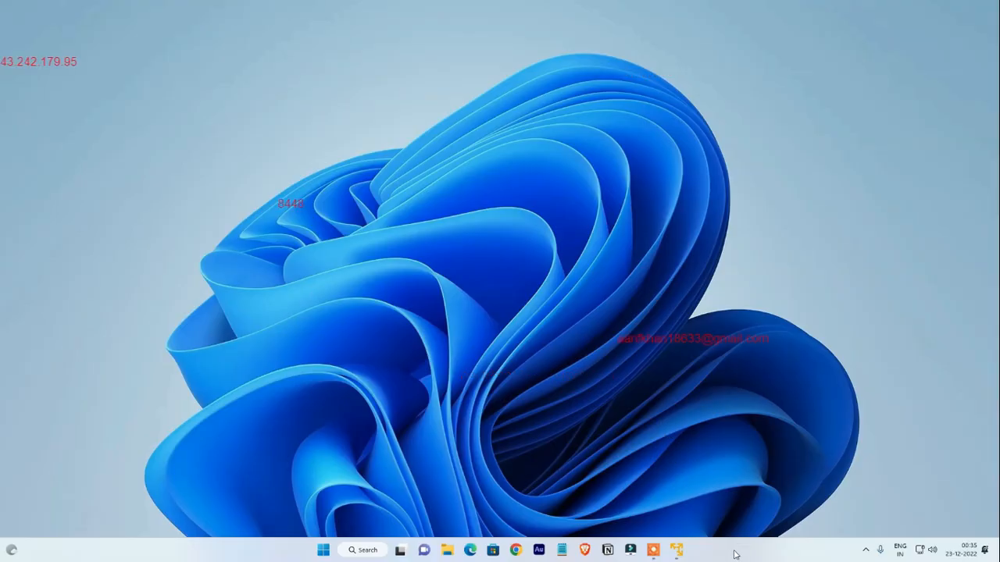
Open VMware Workstation 17 Player and maximise its window.
left_click(680, 549)
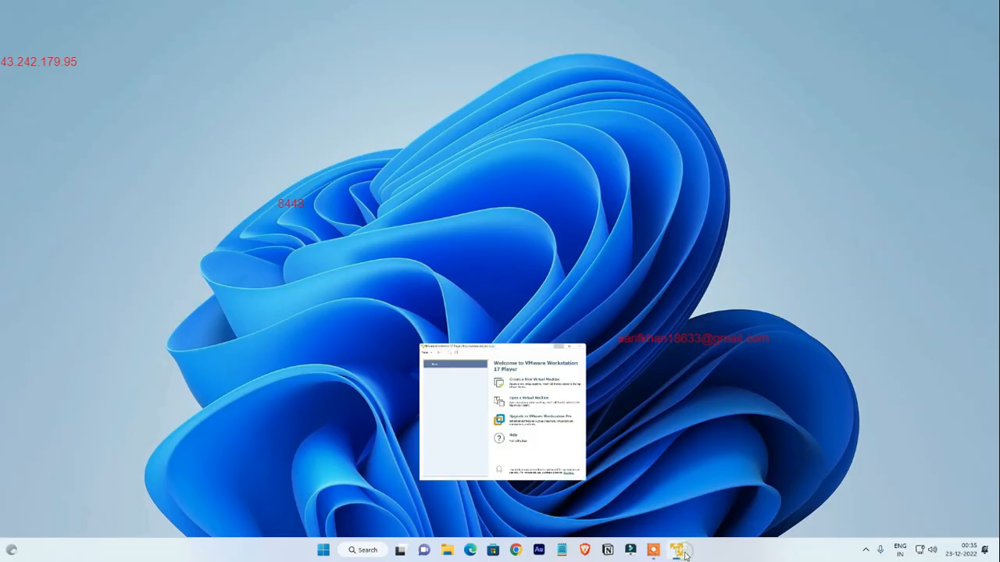
double_click(260, 101)
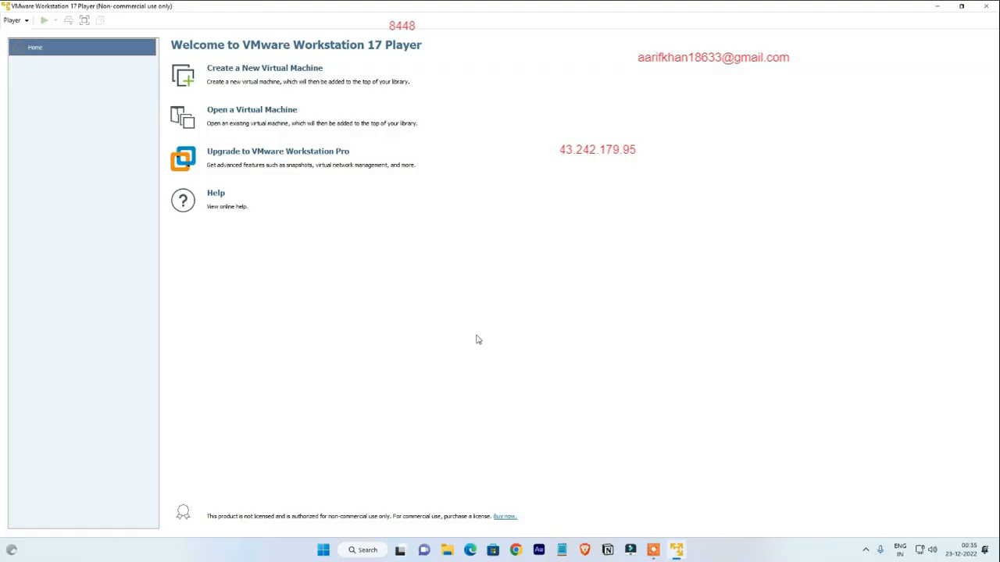
Switch to Google Chrome and open google.com.
left_click(515, 552)
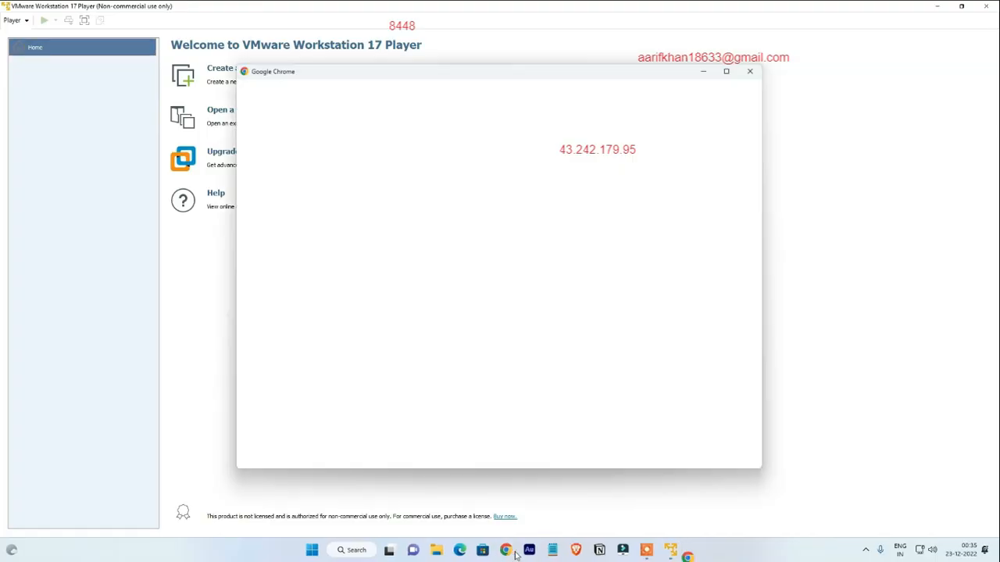
left_click(461, 313)
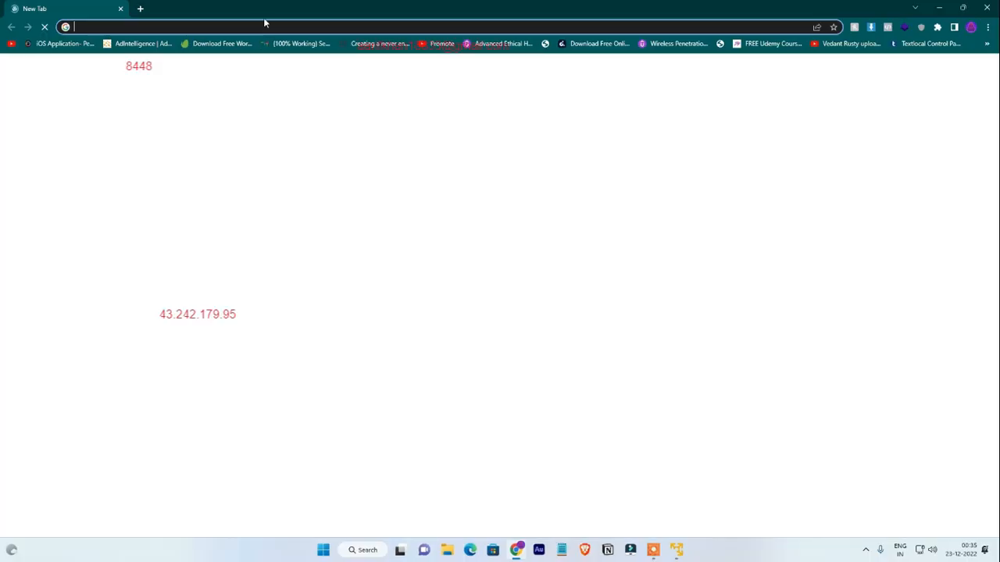
type("goo")
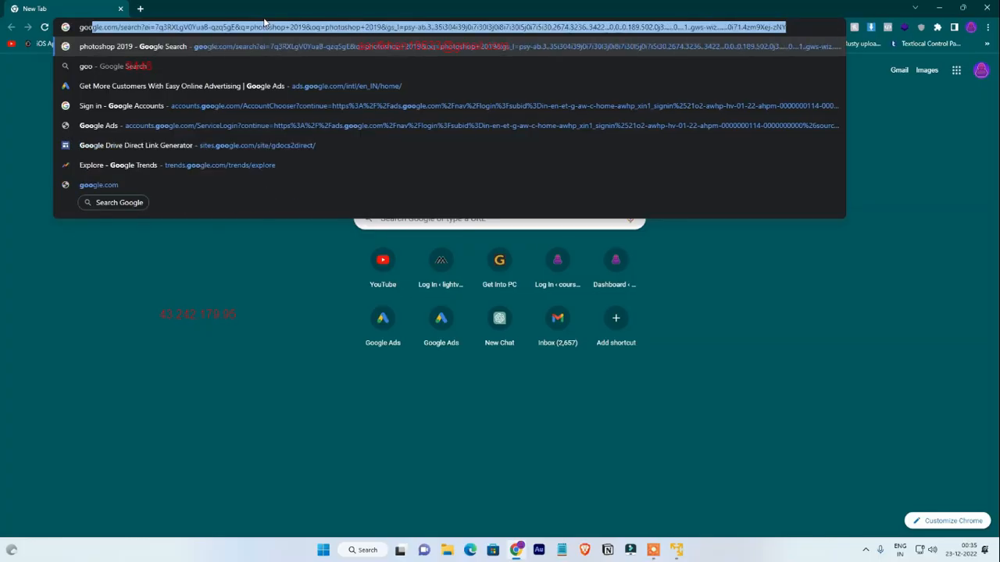
type("gle.com")
key("Return")
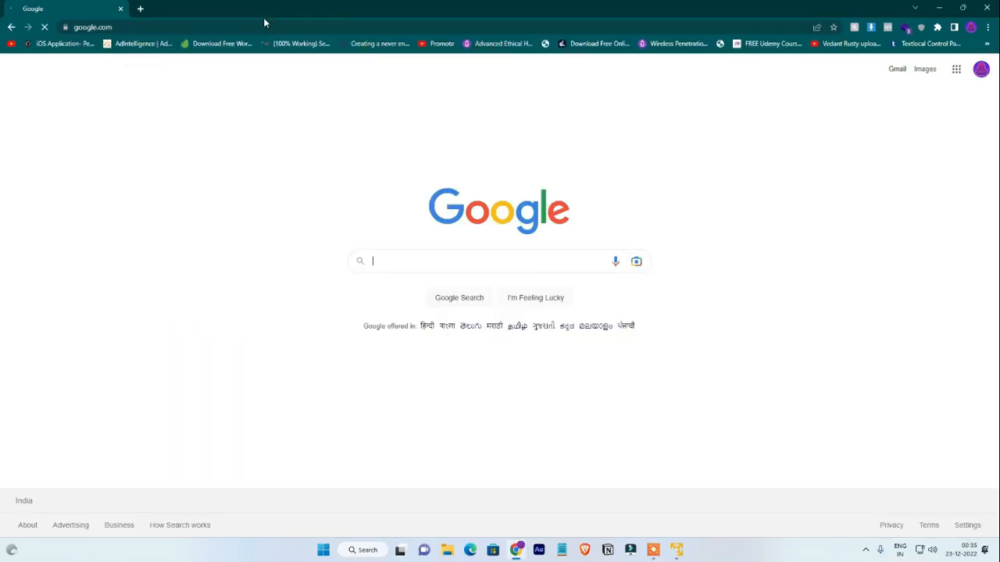
Search Google for "kali linux iso download".
type("kali")
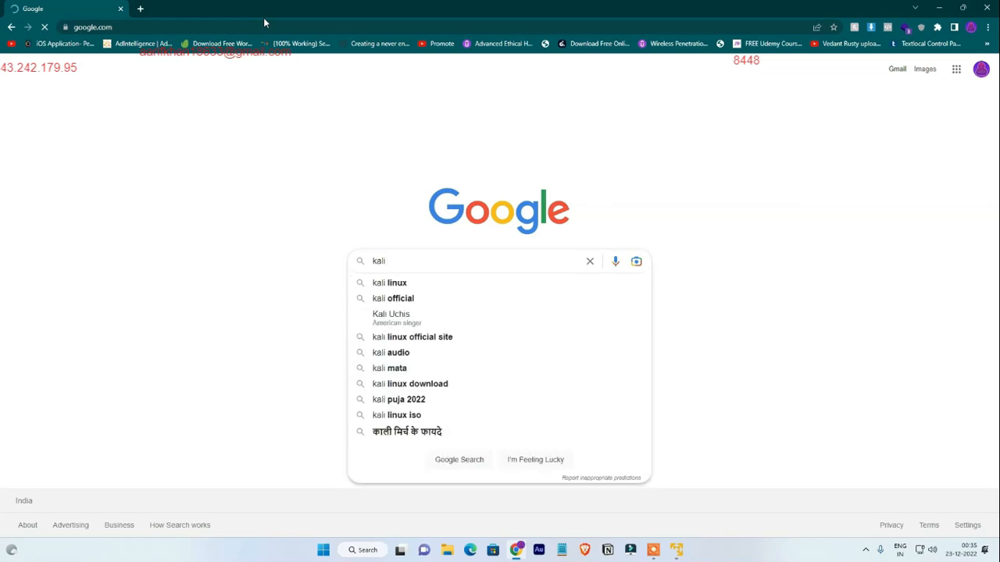
type(" lin")
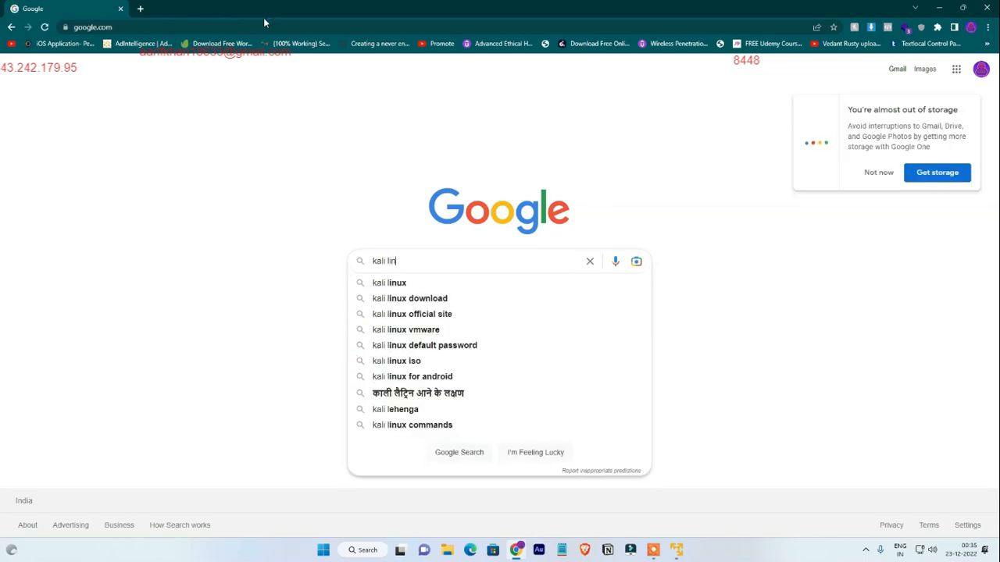
type("ux iso ")
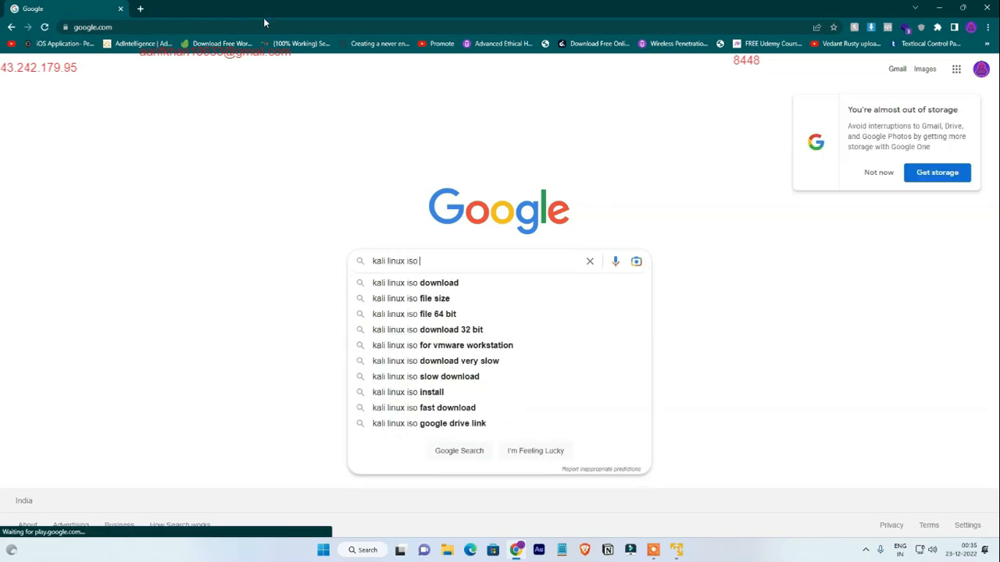
type("download")
key("Return")
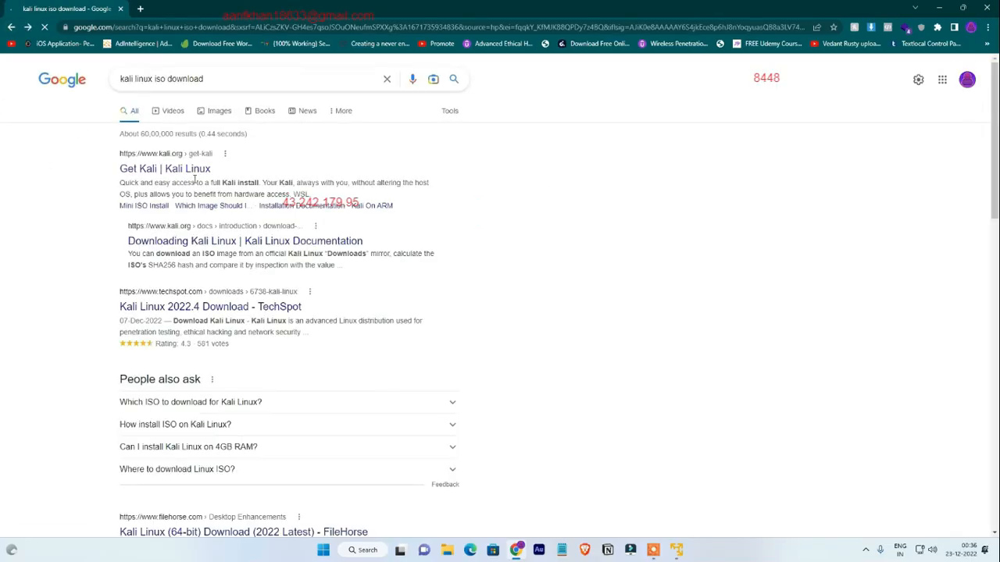
Open the official Get Kali page from the search results and go to its Installer Images section.
left_click(175, 173)
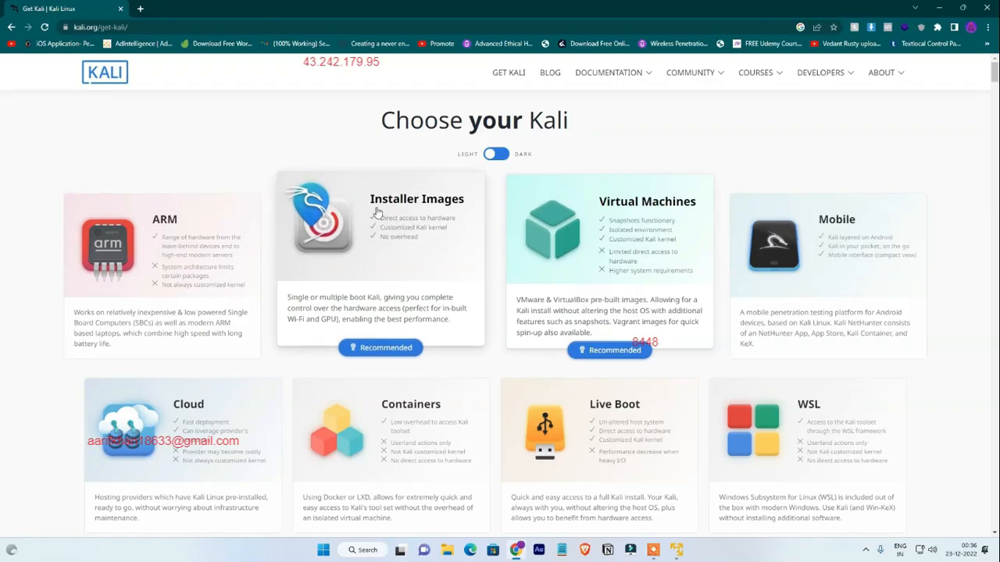
left_click(441, 207)
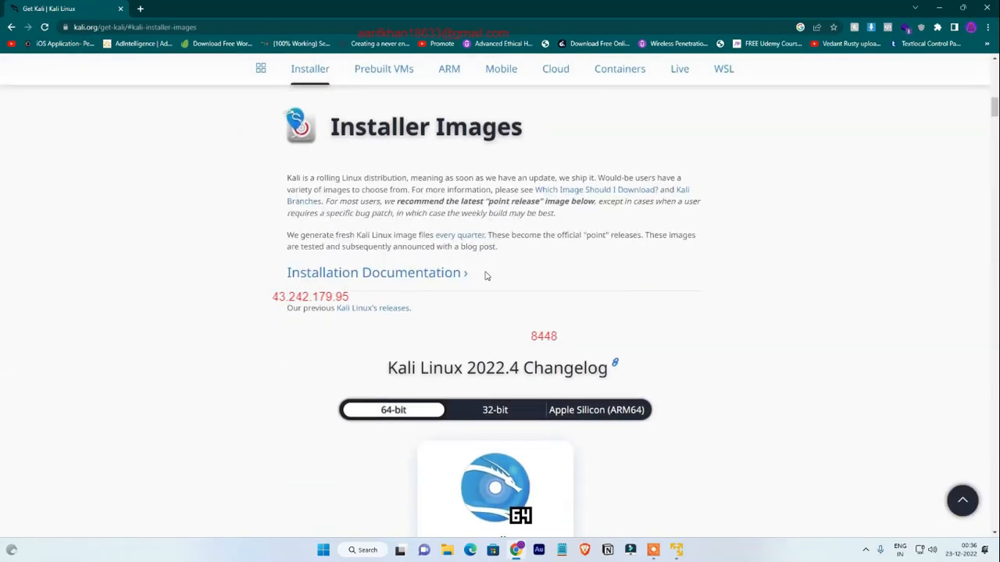
Download the recommended 64-bit Kali Linux 2022.4 Installer image directly, without using the torrent.
scroll(484, 274, "down", 1)
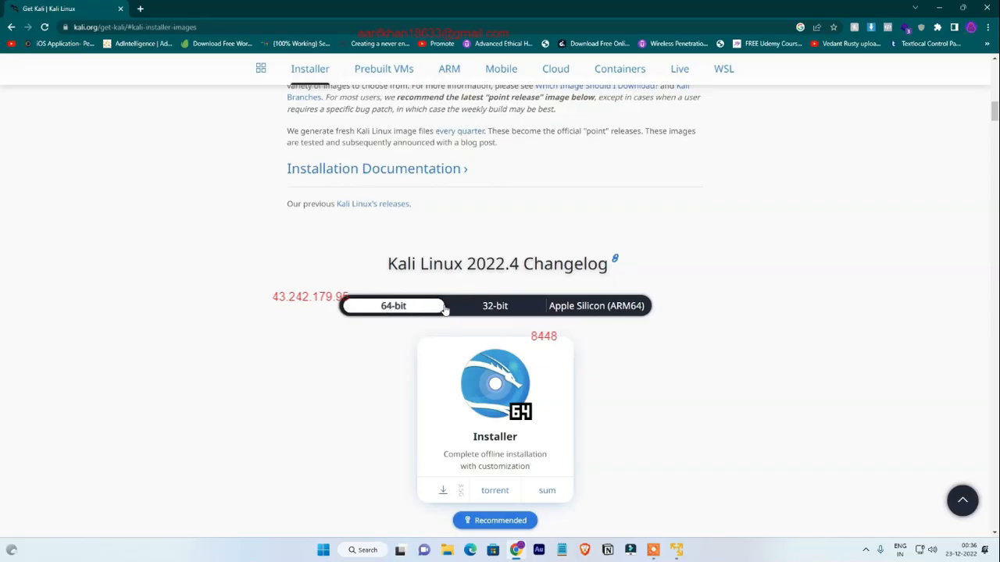
scroll(437, 305, "down", 3)
scroll(390, 266, "up", 2)
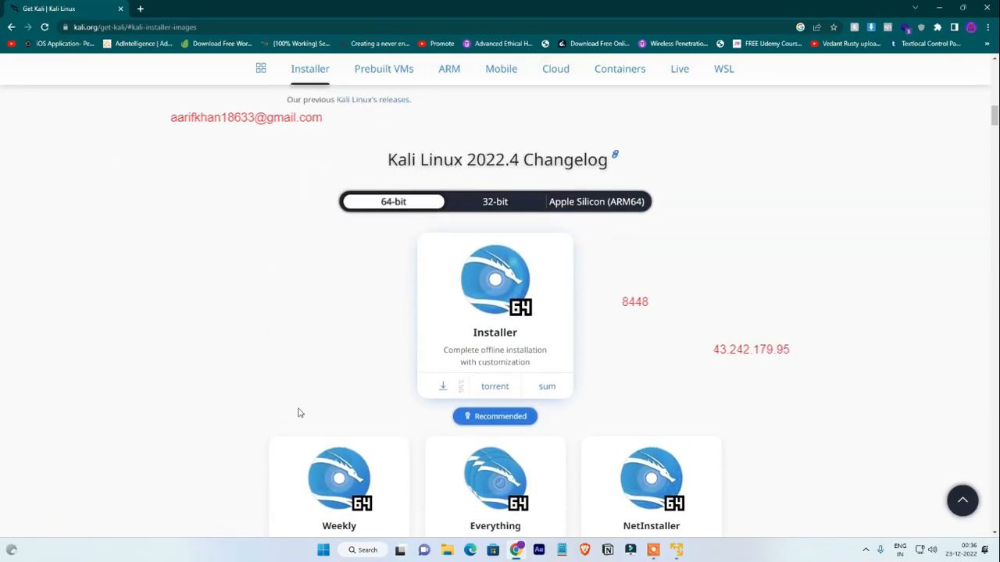
scroll(407, 367, "up", 2)
scroll(407, 367, "up", 6)
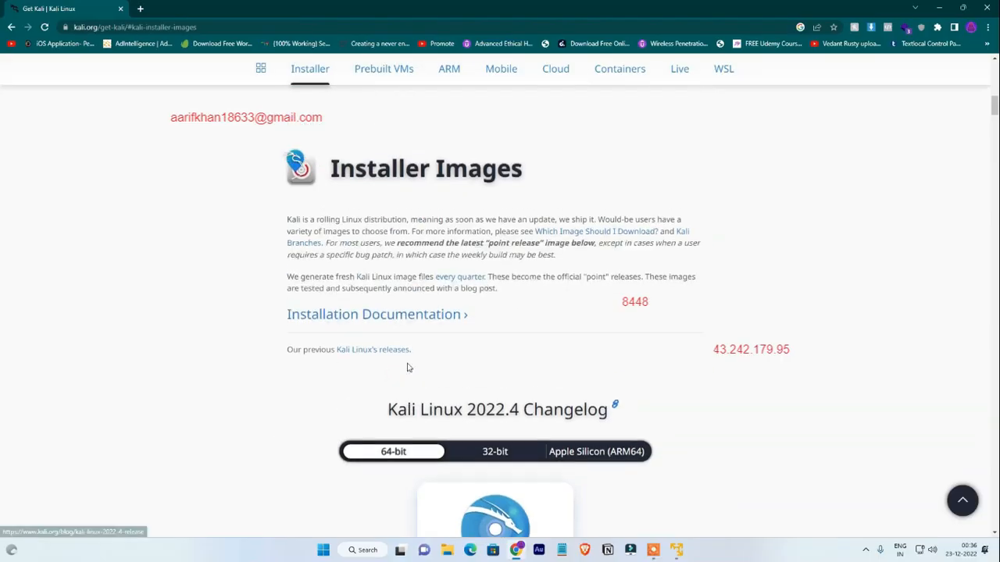
scroll(407, 367, "down", 8)
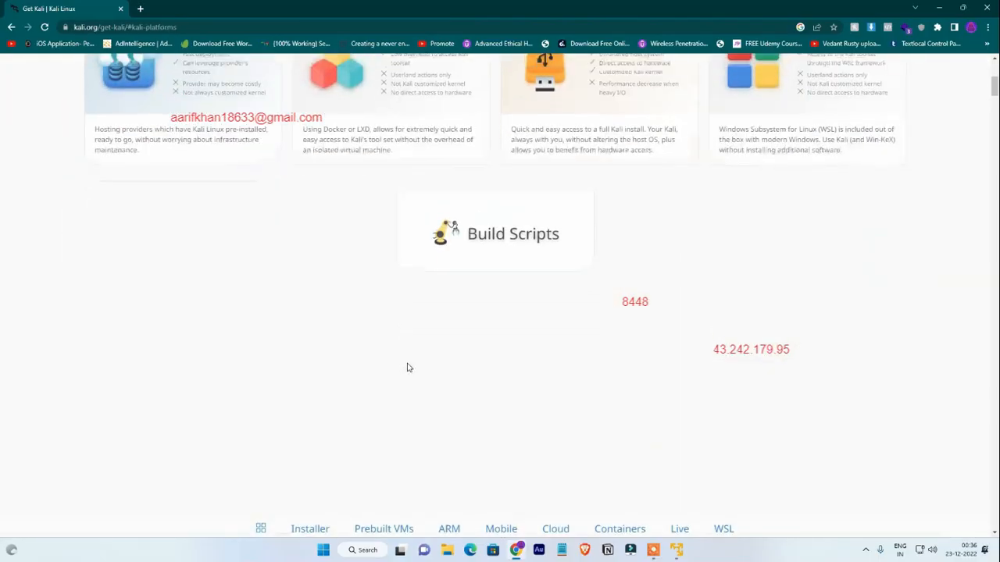
scroll(407, 367, "down", 2)
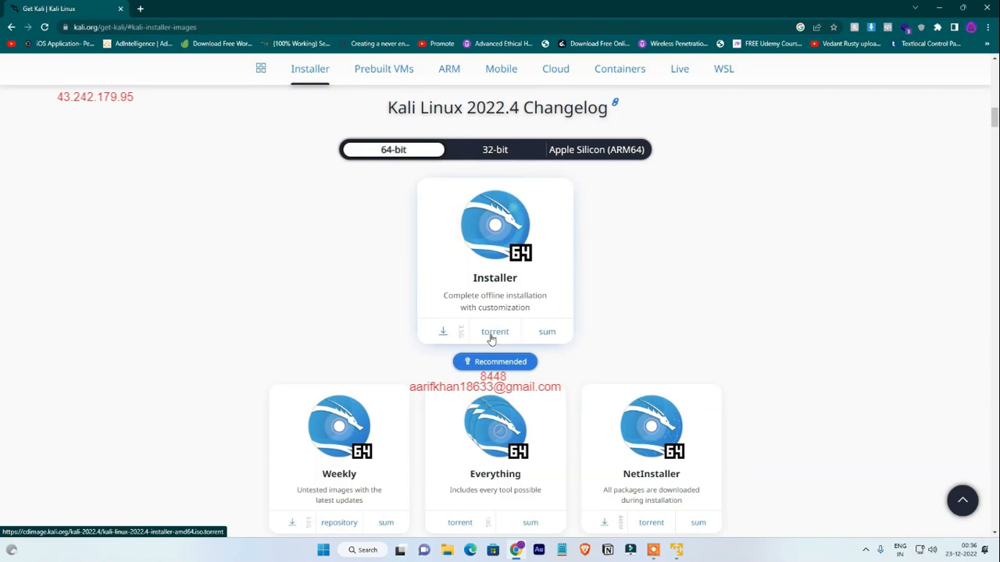
left_click(443, 334)
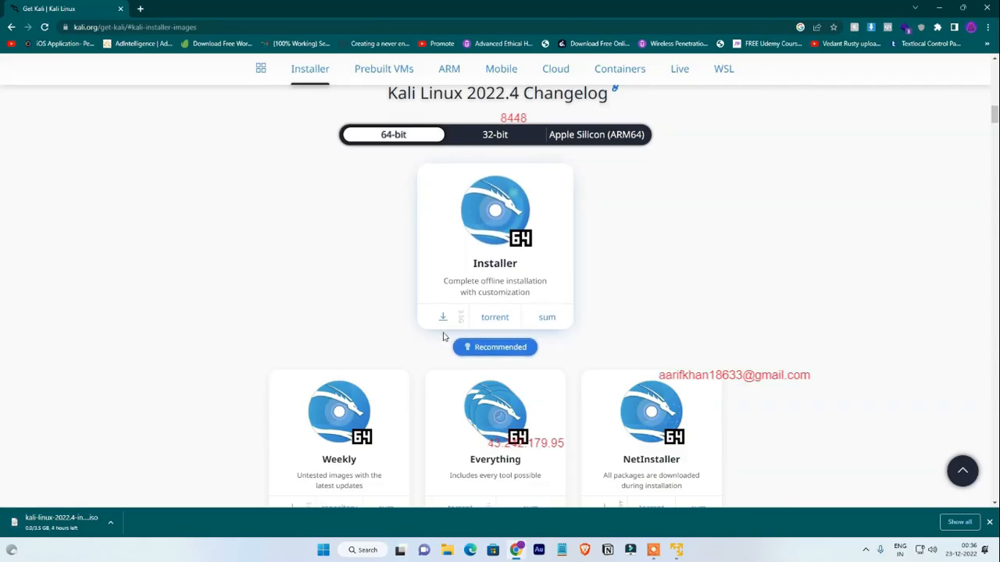
Check Chrome's download list for the Kali Linux ISO, and return to VMware Workstation 17 Player.
key("ctrl+j")
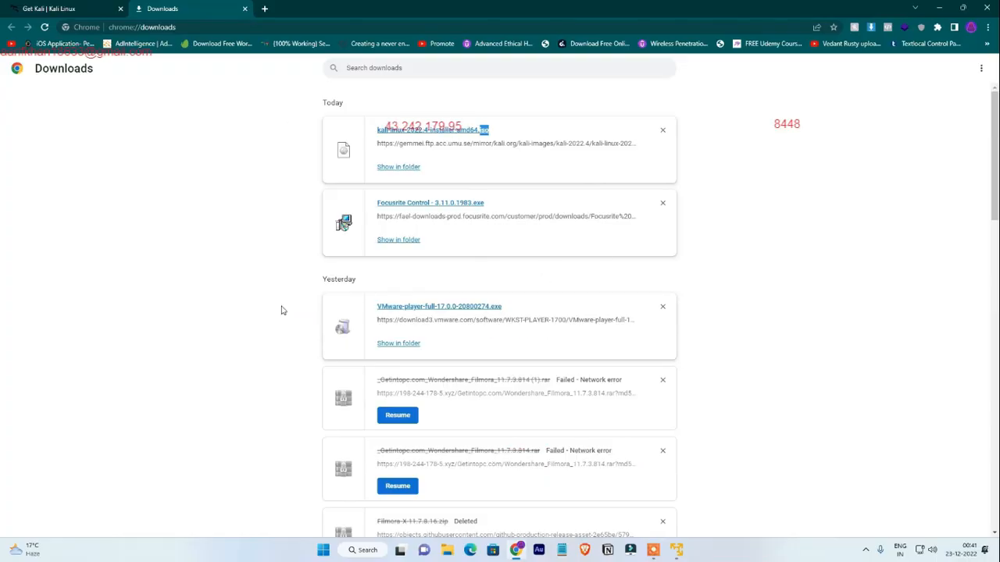
left_click(677, 551)
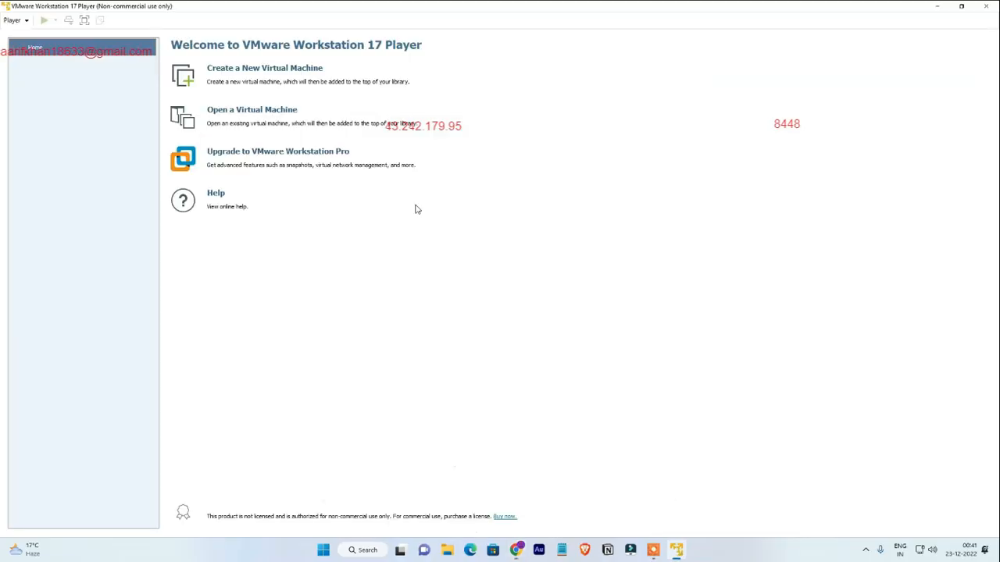
left_click(942, 6)
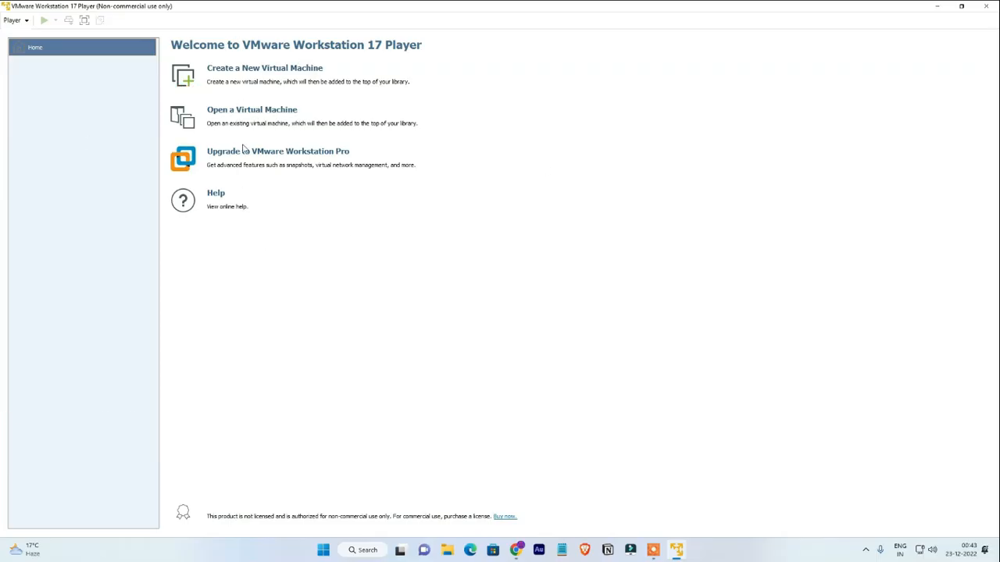
Start creating a new virtual machine and choose to install it from an installer disc image file (iso).
left_click(247, 69)
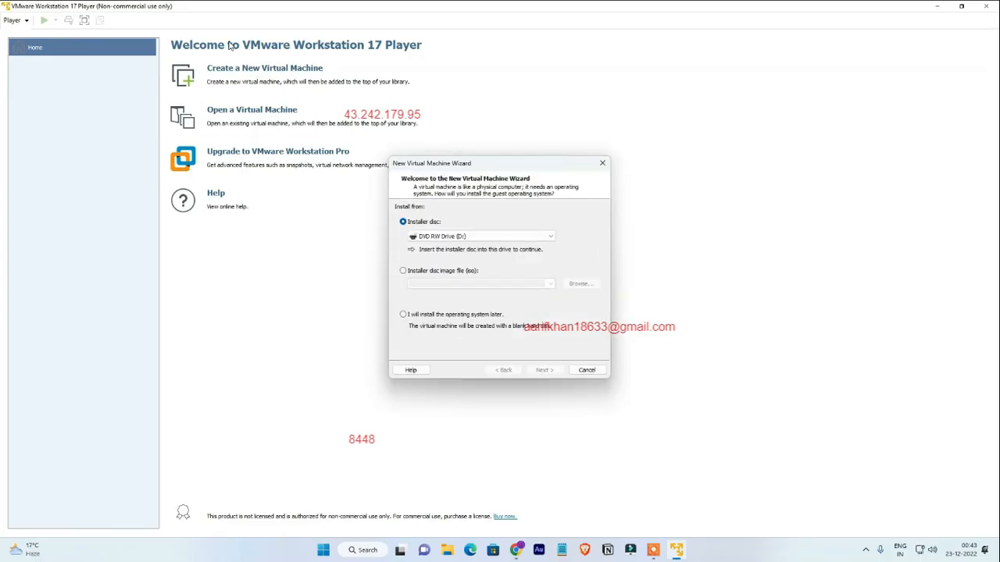
left_click(451, 274)
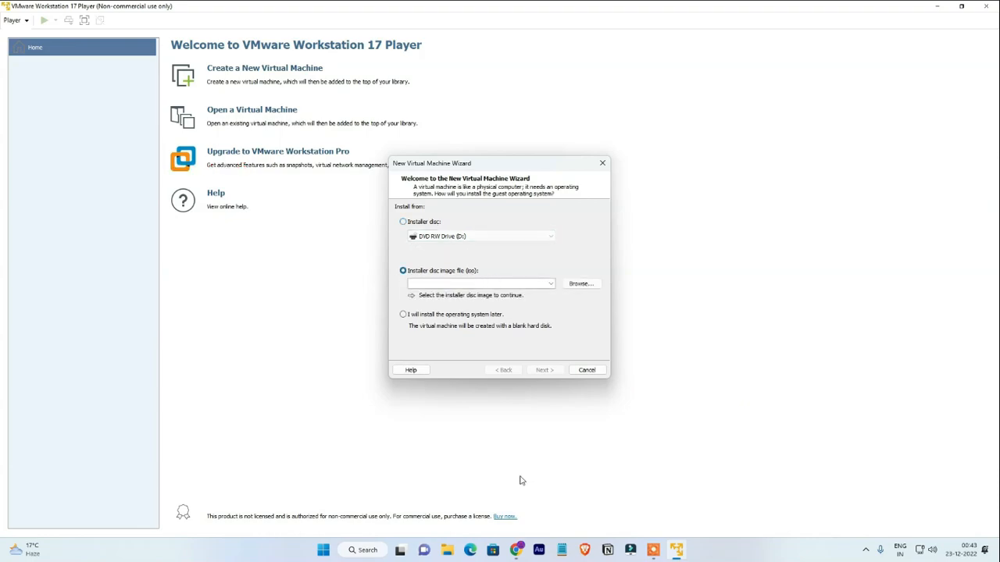
Look up the downloaded Kali image's file name and extension in Chrome, and return to the virtual machine wizard in VMware.
left_click(515, 550)
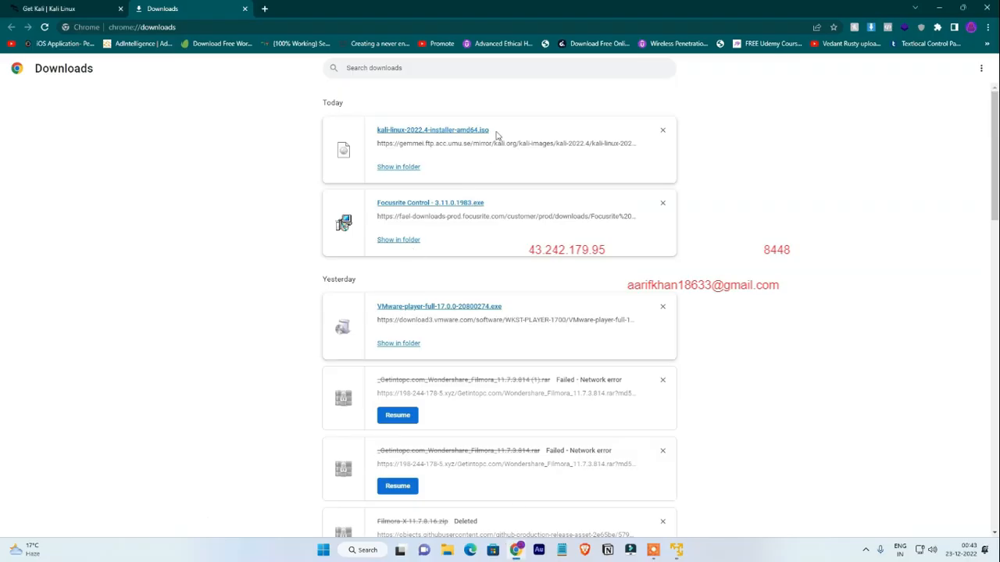
left_click_drag(494, 129, 481, 129)
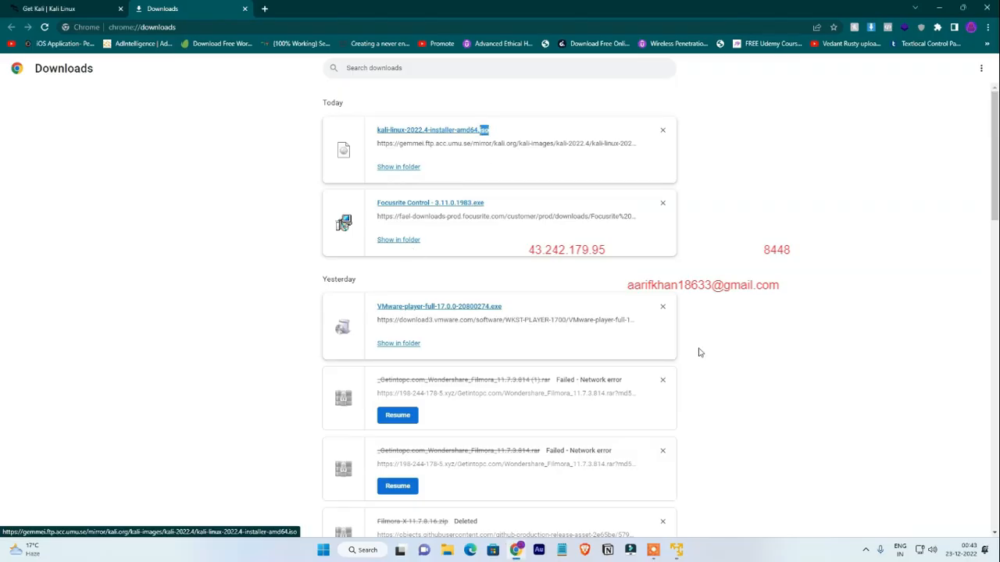
left_click(676, 550)
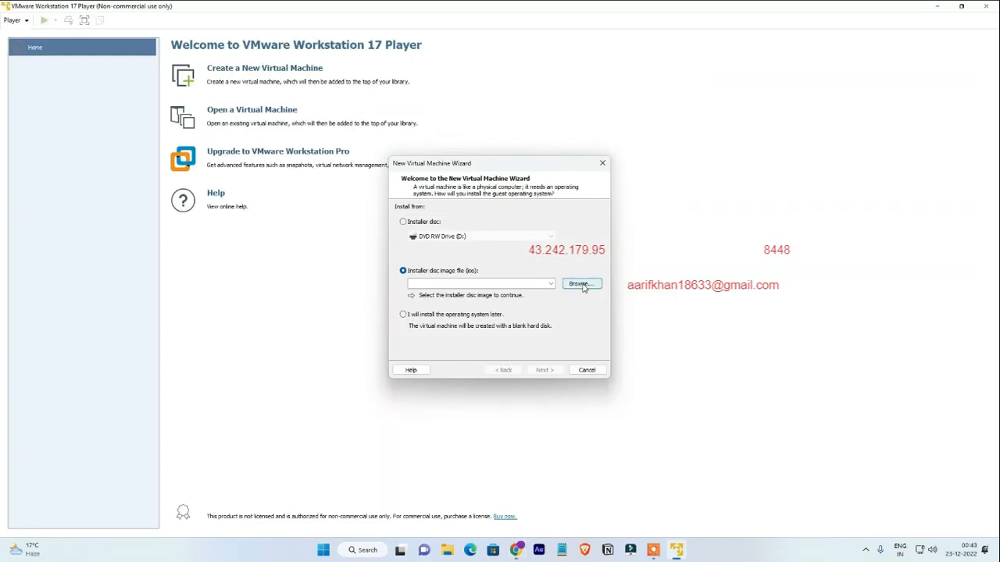
Select kali-linux-2022.4-installer-amd64 from the Downloads folder as the installer disc image and continue to the guest operating system choice.
left_click(581, 284)
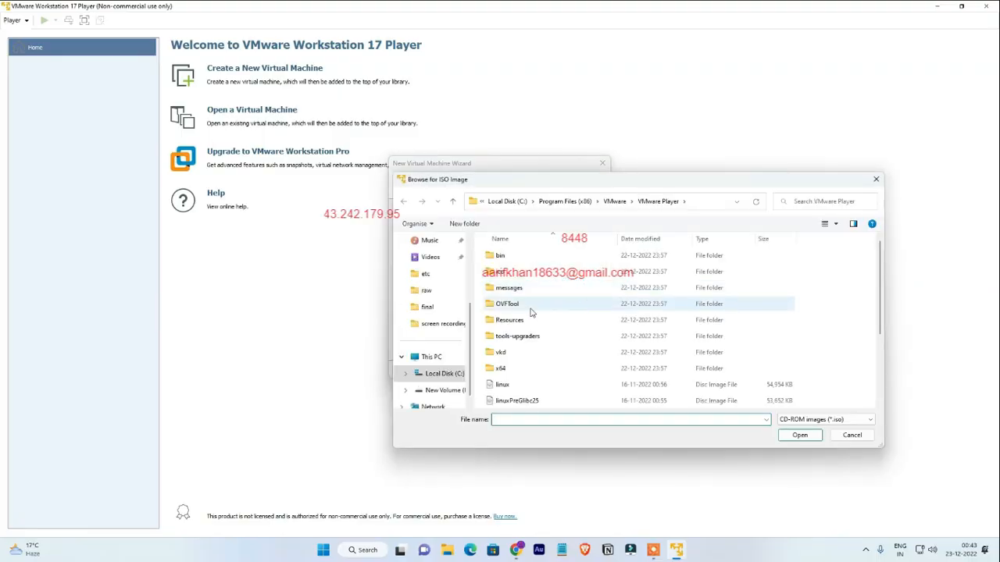
scroll(436, 274, "up", 1)
scroll(435, 274, "up", 1)
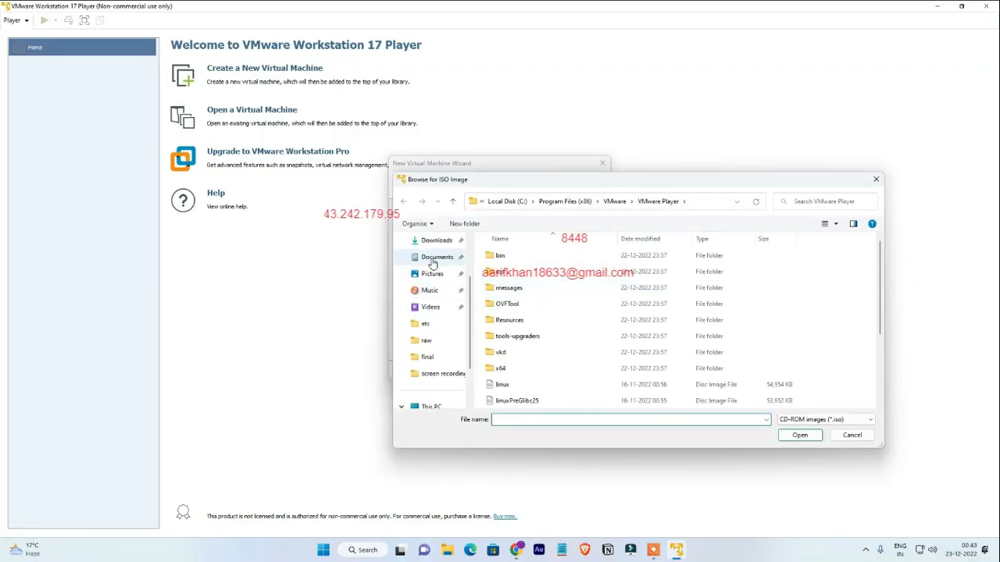
left_click(429, 241)
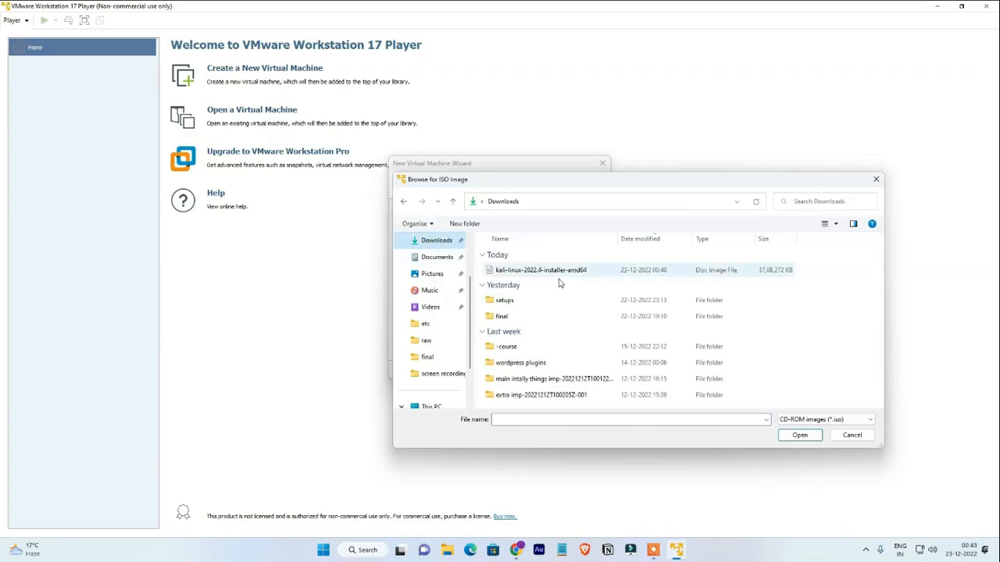
double_click(508, 270)
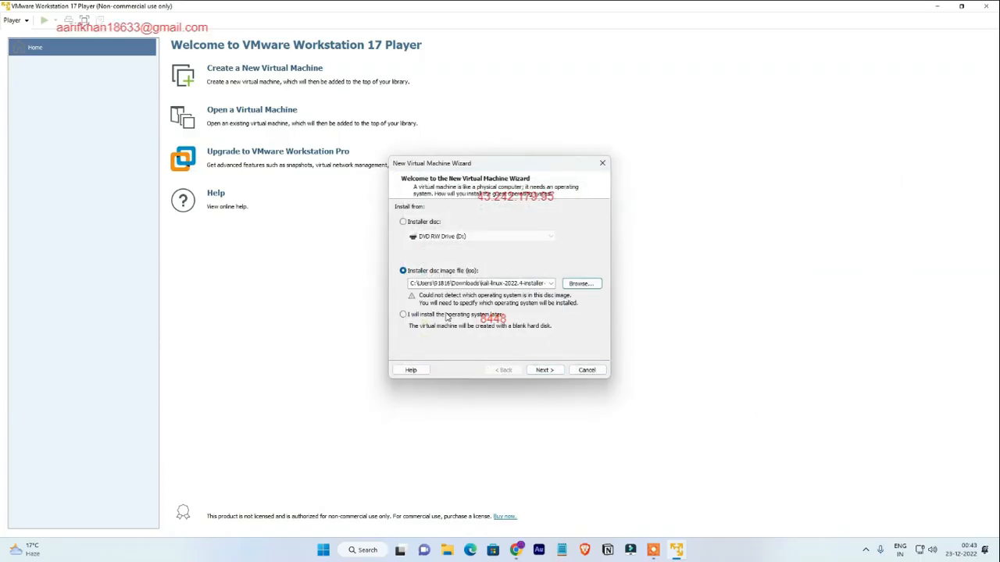
left_click(550, 372)
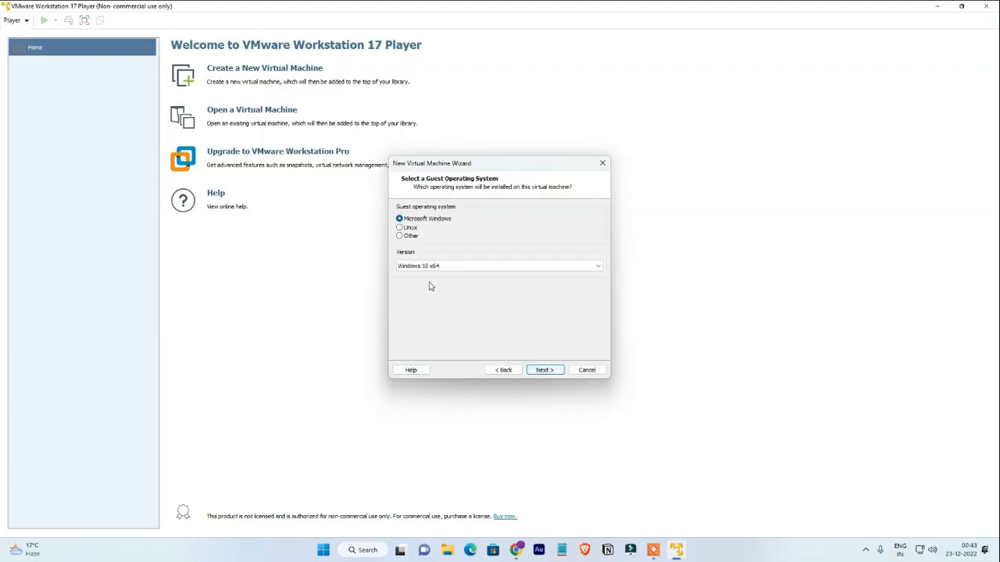
Set the guest operating system to Linux with version Ubuntu and continue to naming the virtual machine.
left_click(406, 227)
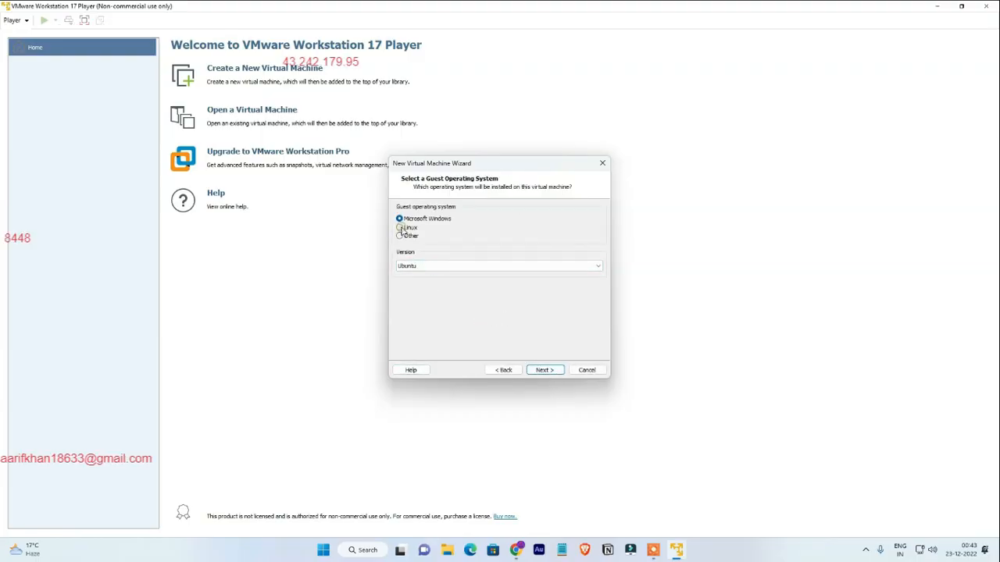
left_click(419, 267)
left_click(418, 266)
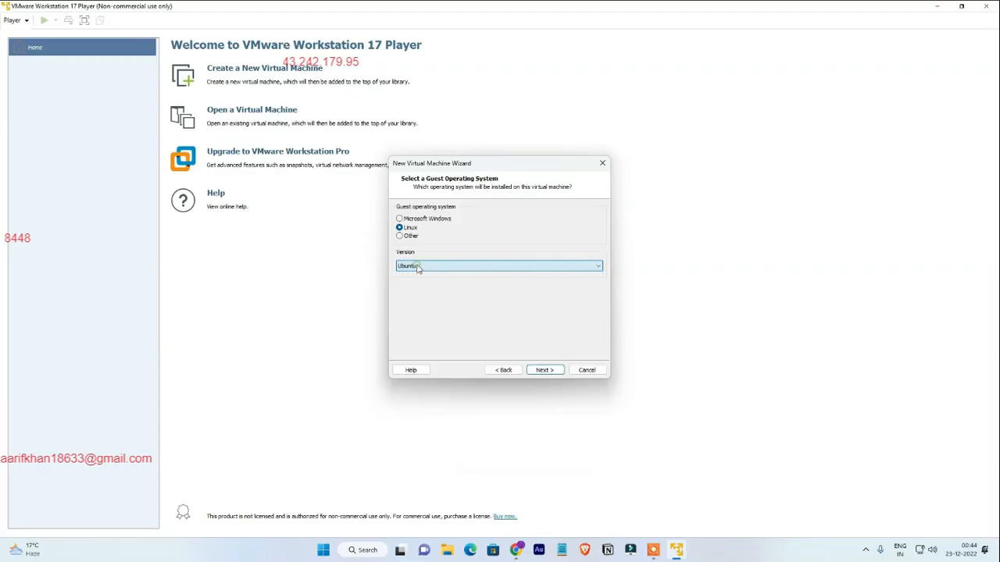
left_click(547, 372)
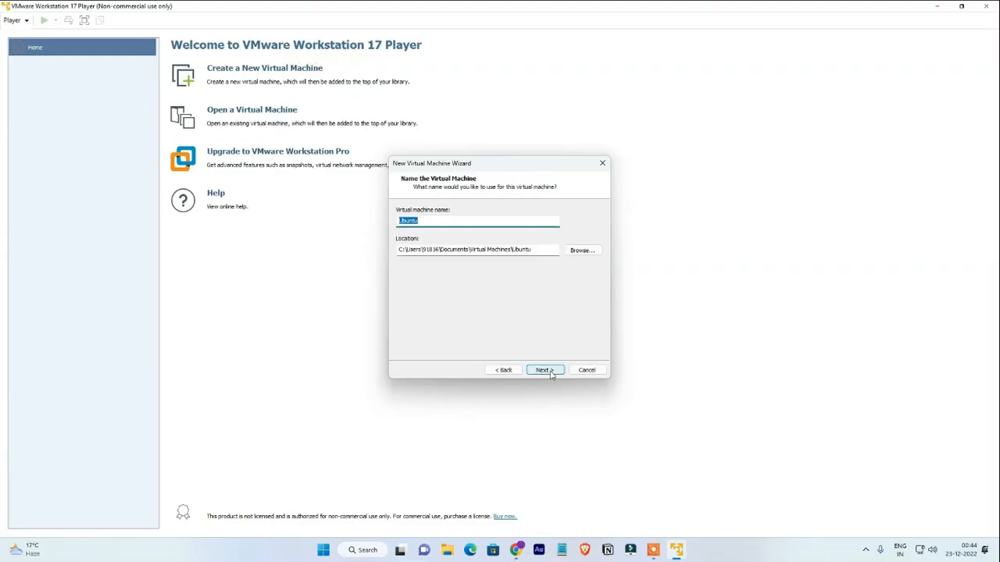
Name the virtual machine Kali Linux, keep the default location, and continue to the disk capacity settings.
left_click(440, 218)
double_click(440, 218)
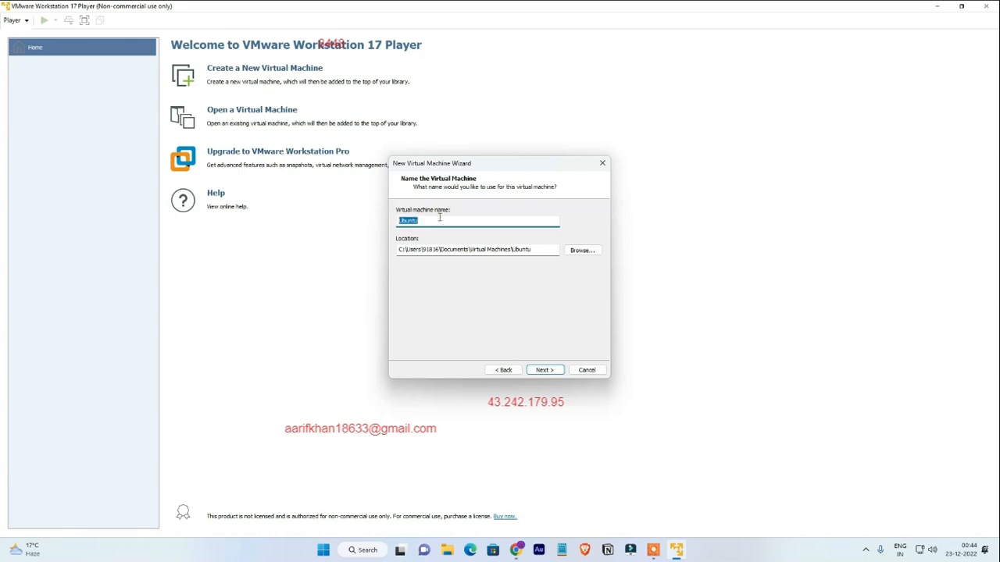
key("BackSpace")
type("k")
type("ali Linux")
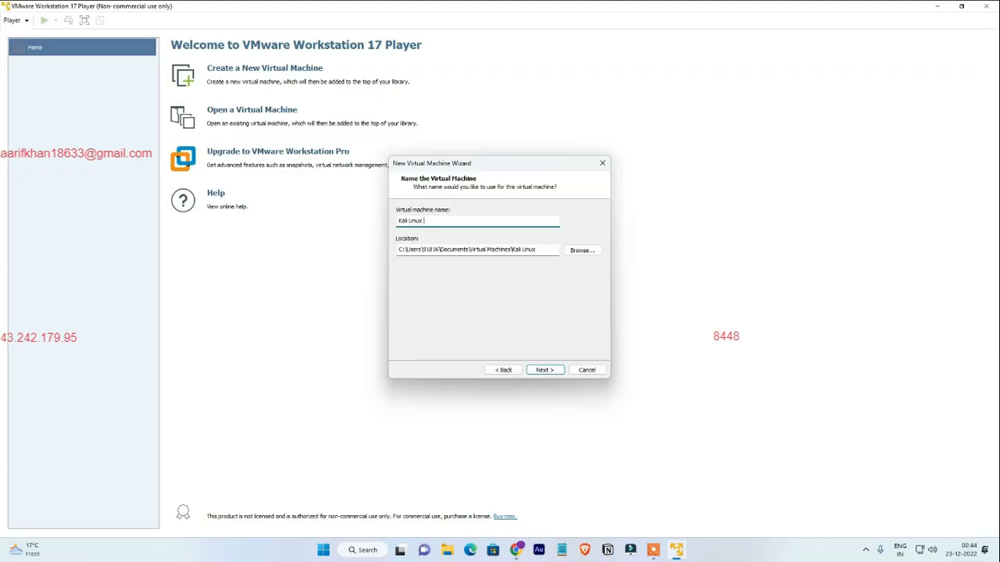
left_click(559, 373)
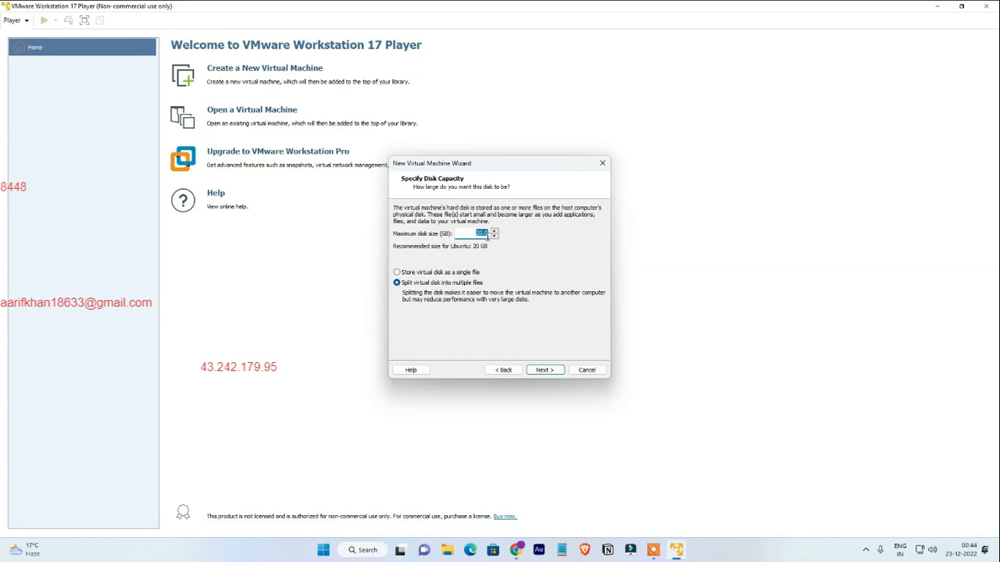
Set the maximum disk size to 30 GB, split into multiple files, and finish creating the virtual machine.
type("30")
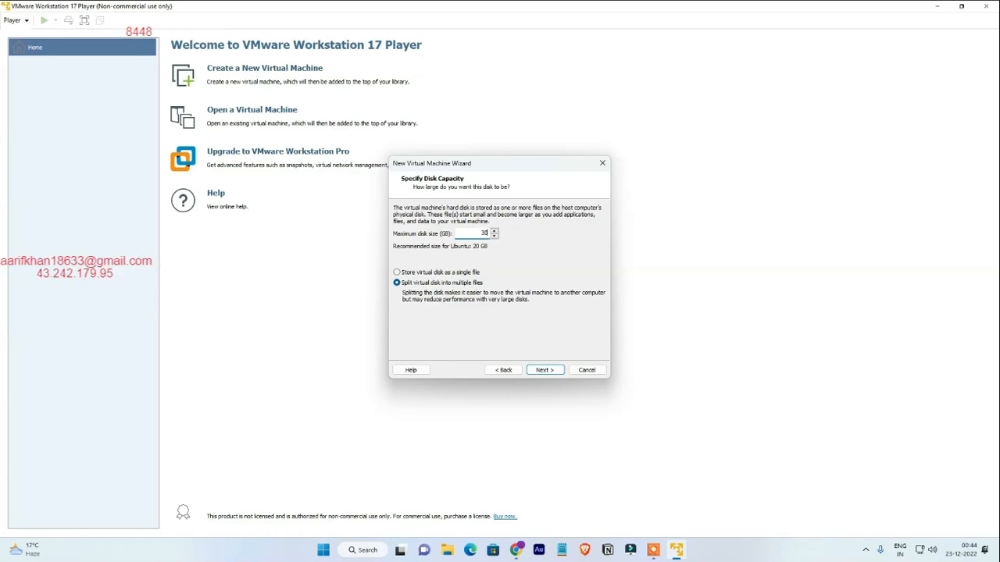
left_click(543, 239)
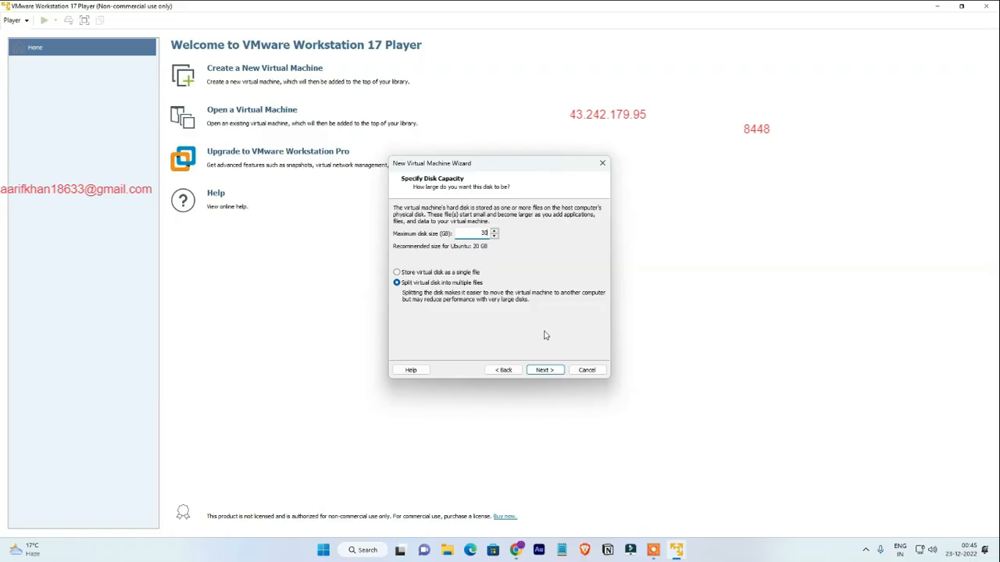
left_click(547, 369)
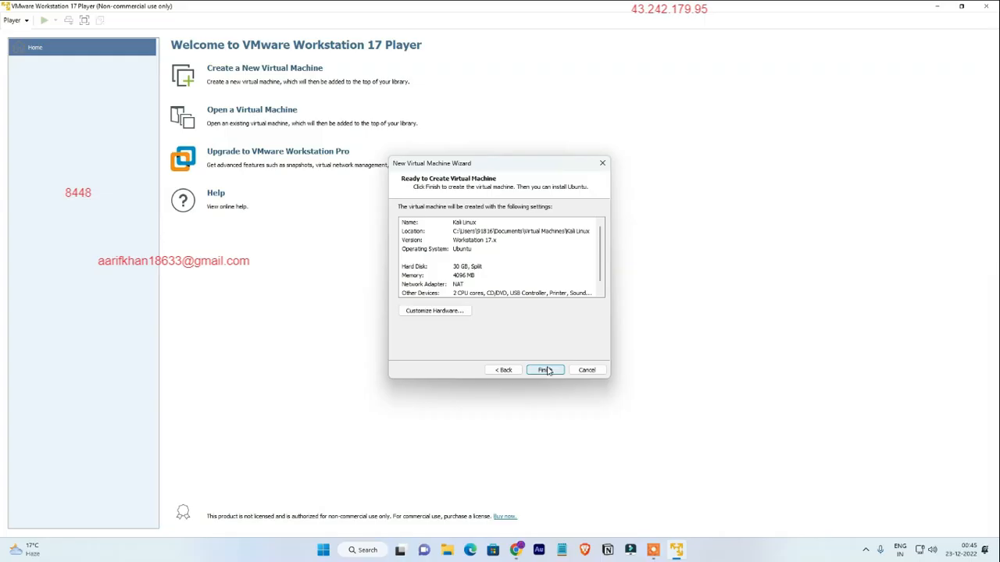
left_click(549, 370)
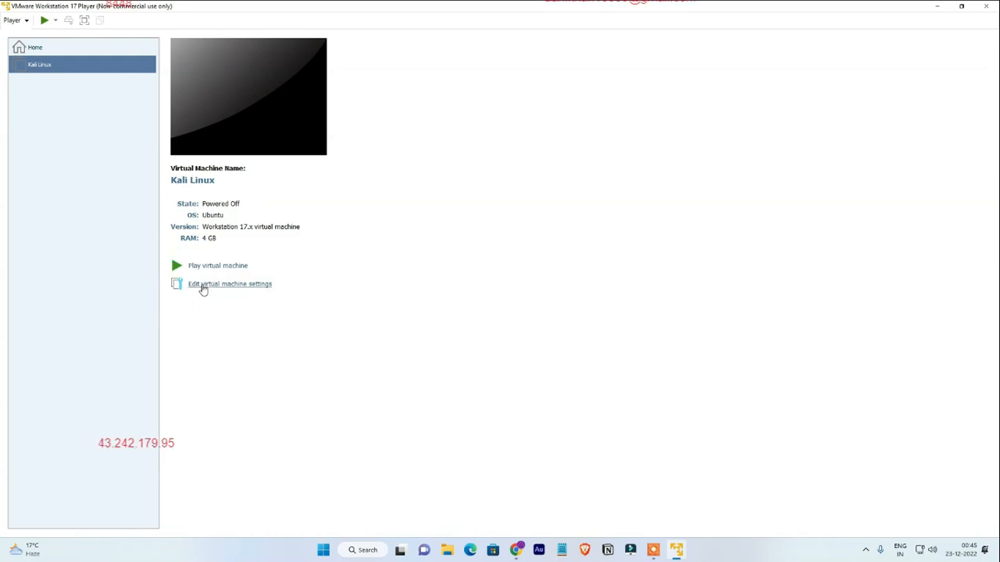
Edit the Kali Linux virtual machine's settings and raise its memory to 6208 MB.
left_click(236, 290)
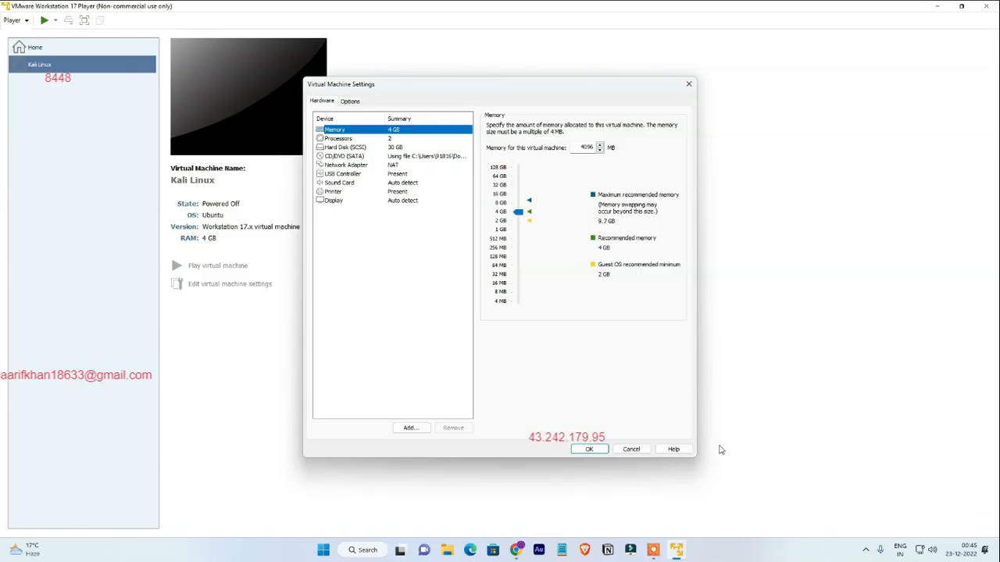
left_click(520, 212)
left_click_drag(520, 212, 522, 209)
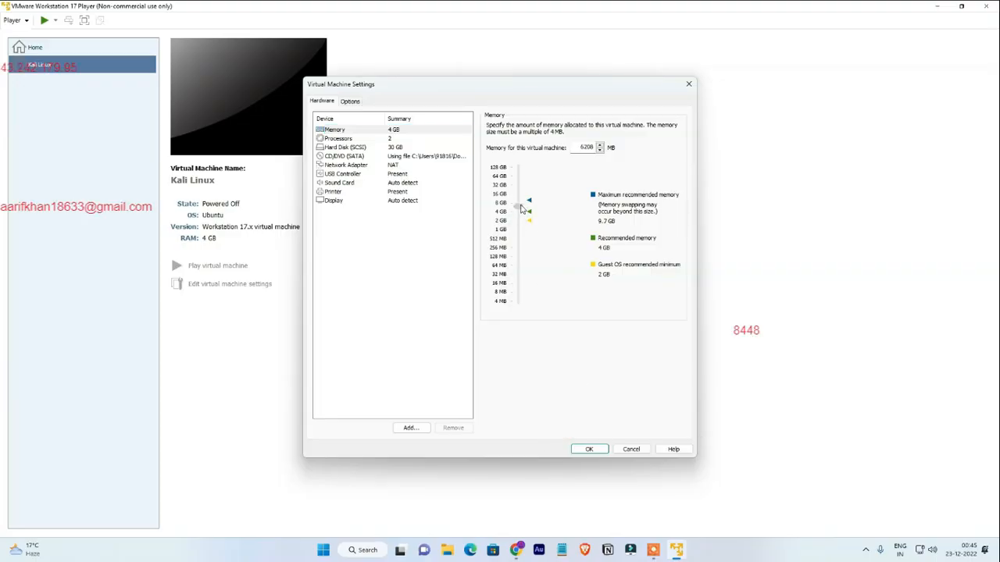
left_click_drag(521, 209, 526, 206)
Keep 2 processor cores and enable virtualization of Intel VT-x/EPT or AMD-V/RVI and of CPU performance counters, with IOMMU virtualization off.
left_click(339, 139)
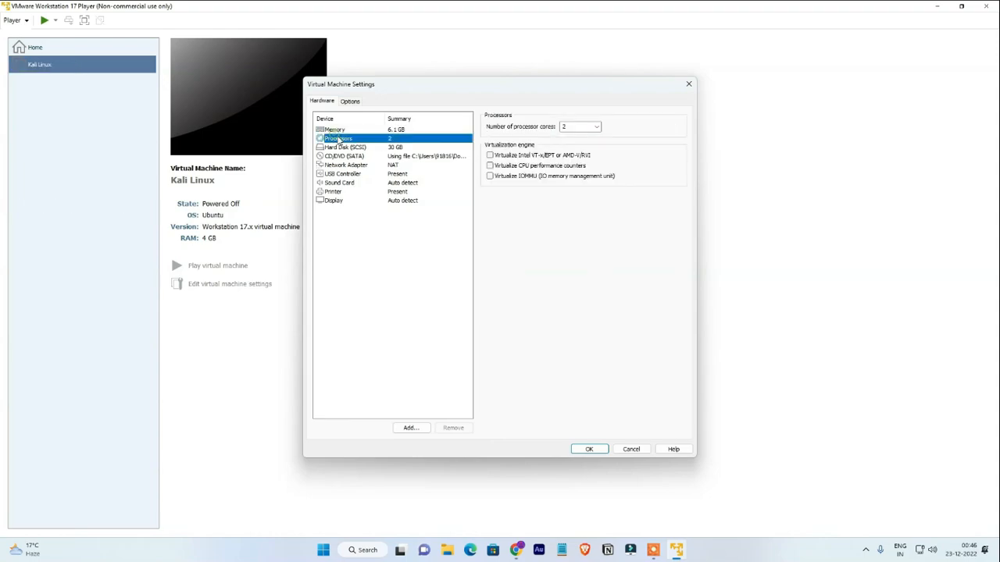
left_click(600, 128)
left_click(599, 129)
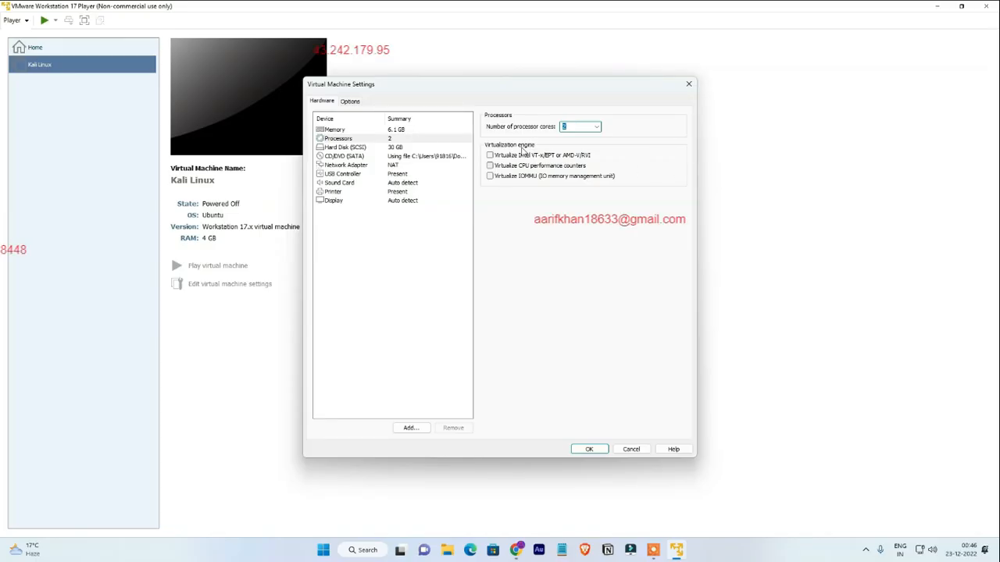
left_click(490, 156)
left_click(489, 165)
left_click(489, 176)
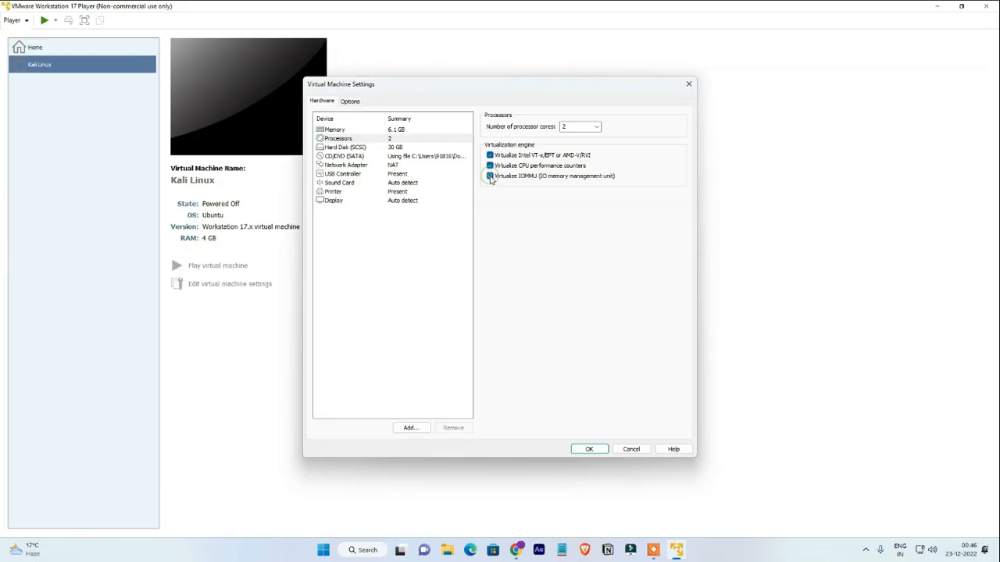
left_click(490, 176)
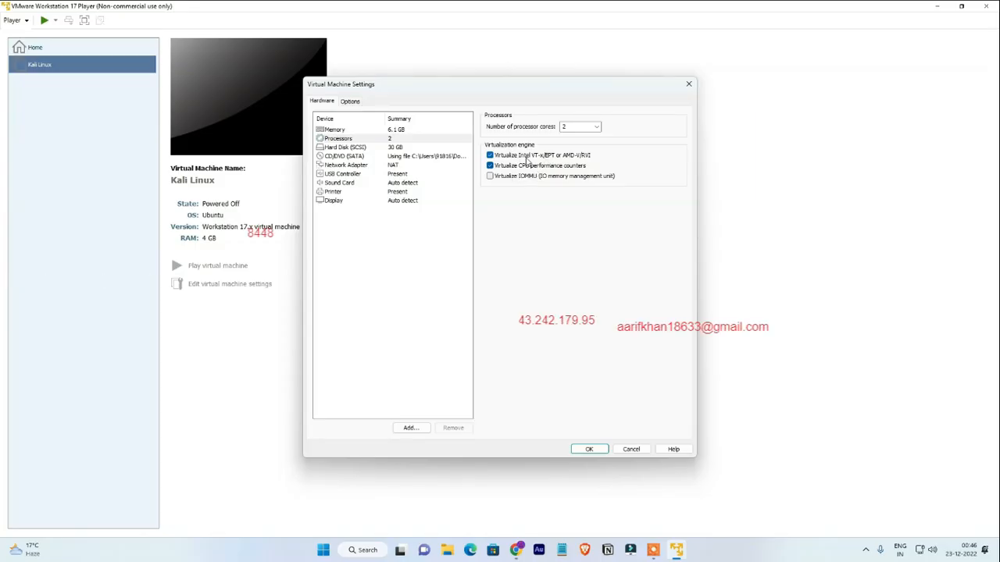
Set the network adapter to Bridged with the physical network connection state replicated, after checking the hard disk and CD/DVD settings.
left_click(351, 151)
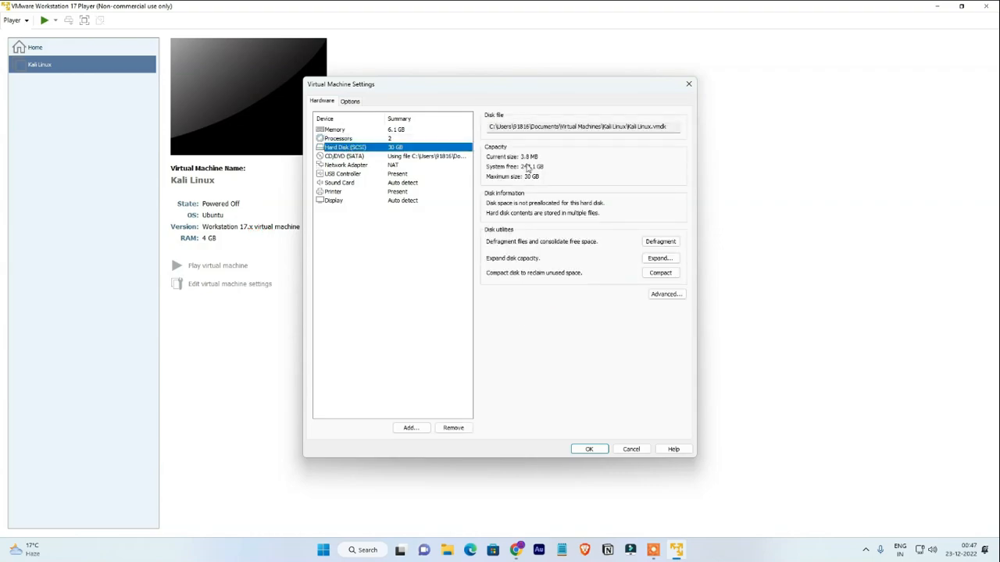
left_click(380, 156)
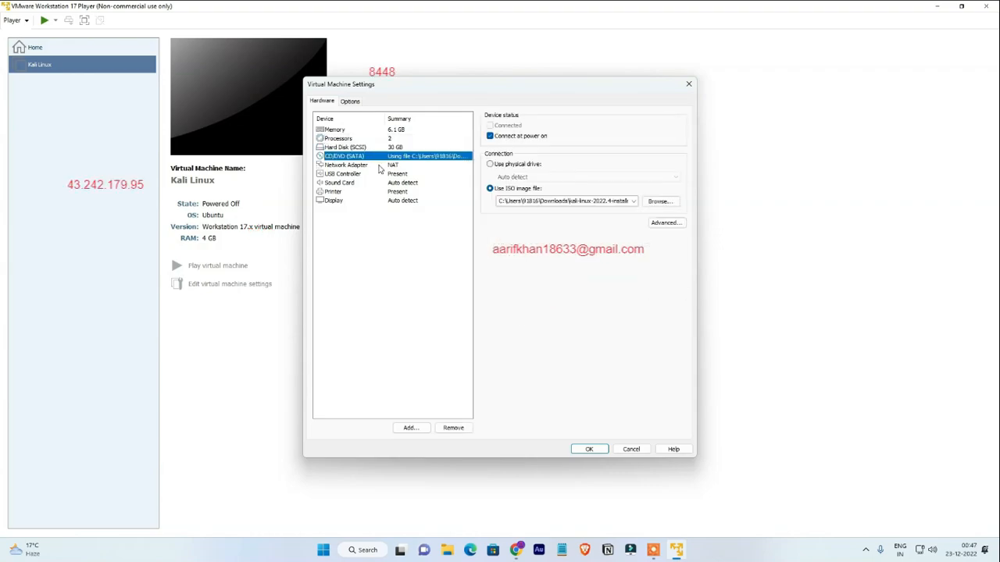
left_click(380, 165)
left_click(393, 157)
left_click(388, 166)
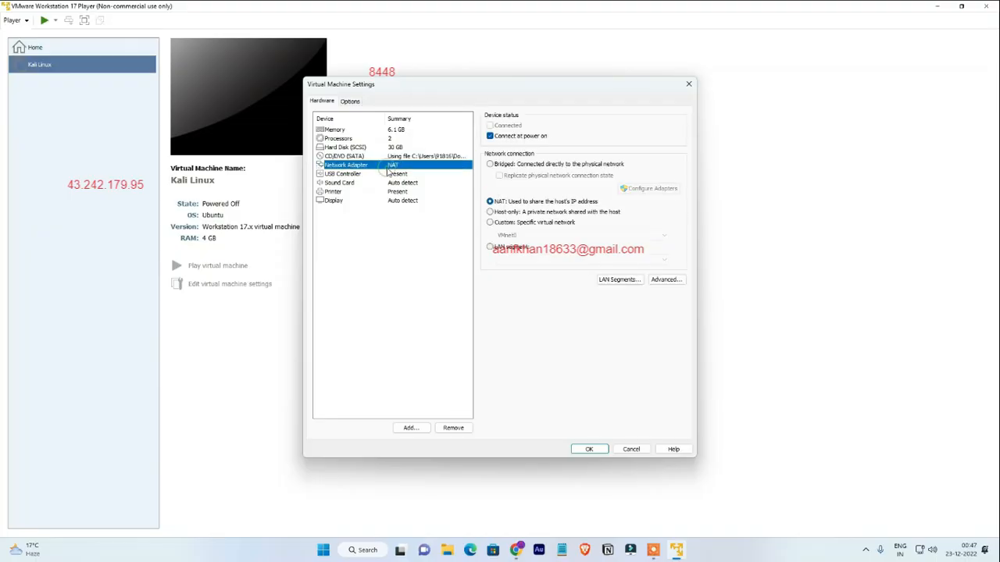
left_click(359, 157)
left_click(352, 166)
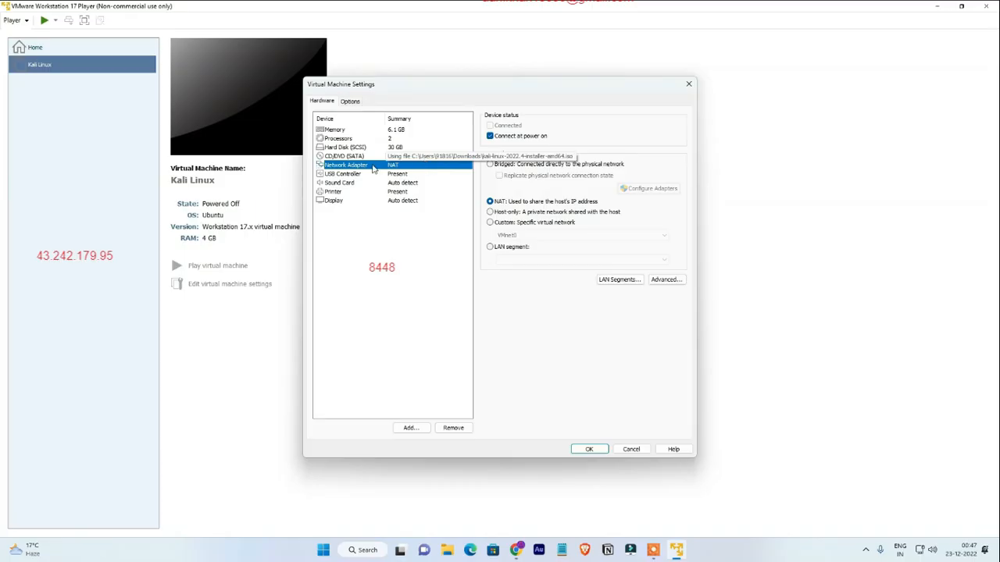
left_click(525, 165)
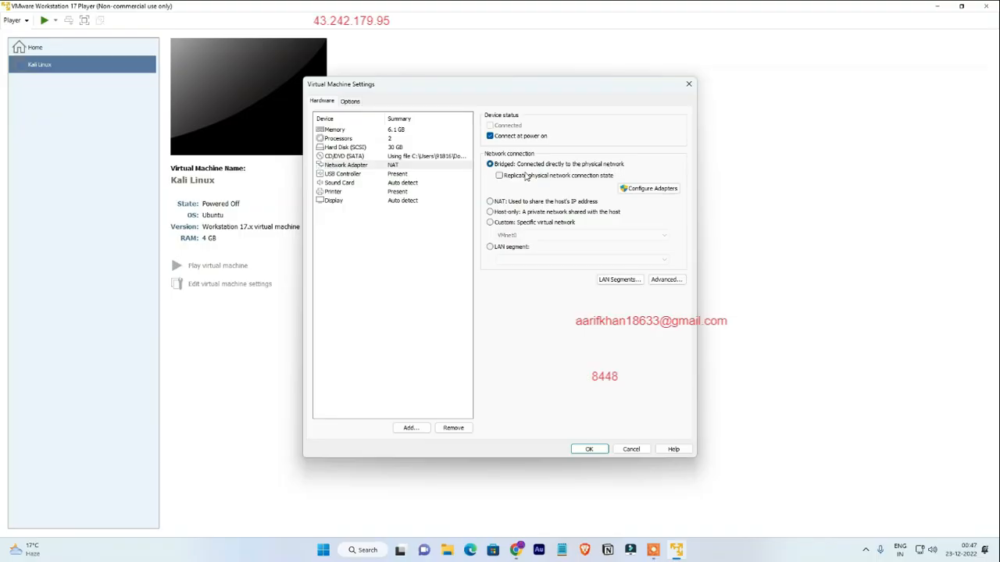
left_click(500, 176)
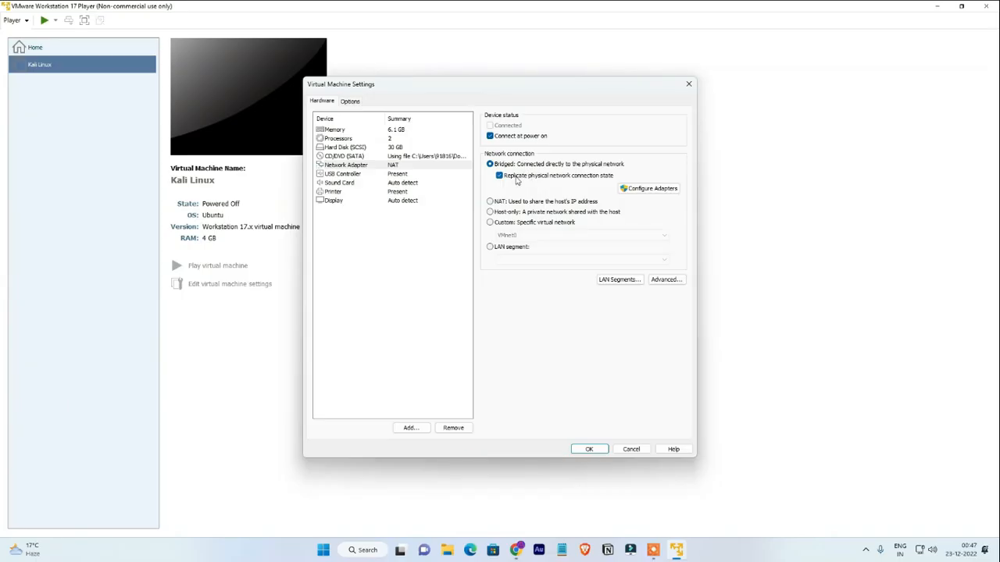
Review the USB controller, sound card, printer, display and the other hardware devices, and save the virtual machine settings.
left_click(386, 173)
left_click(383, 182)
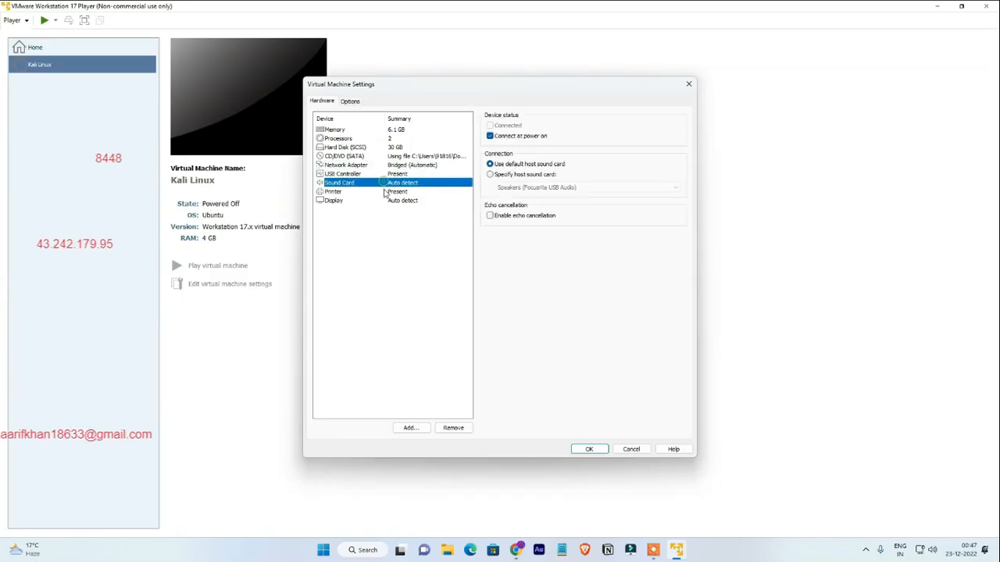
left_click(385, 192)
left_click(384, 200)
left_click(390, 173)
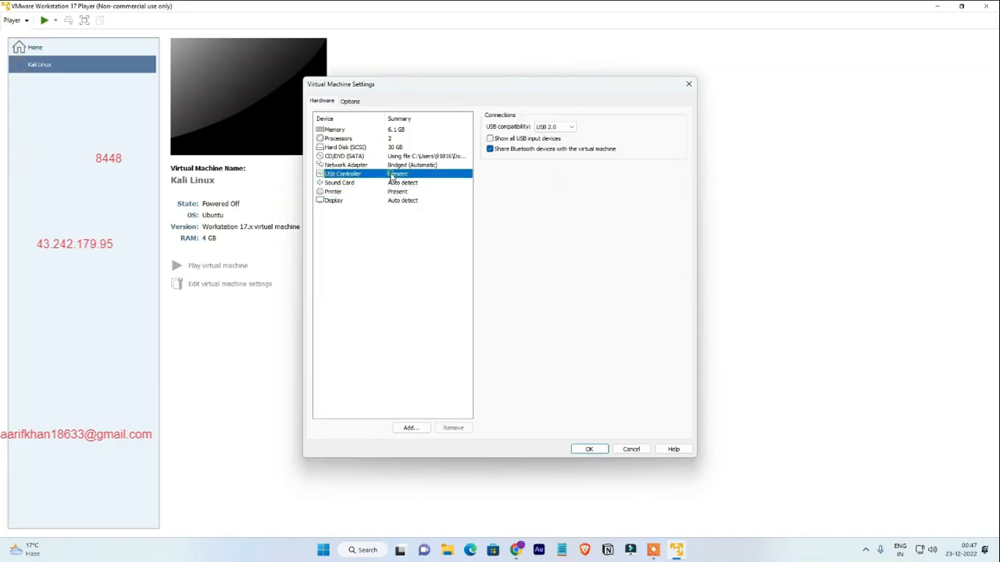
left_click(402, 165)
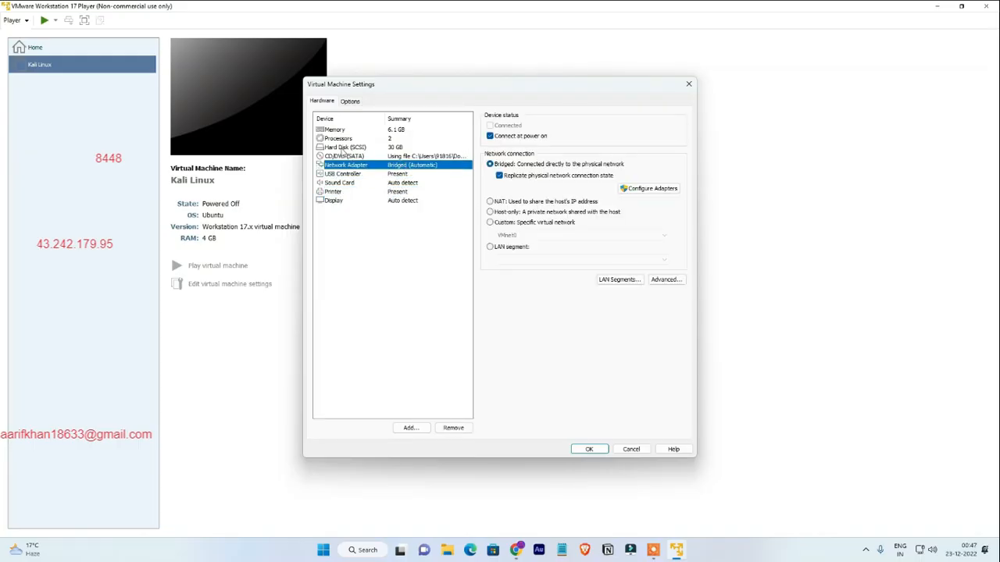
left_click(340, 147)
left_click(339, 139)
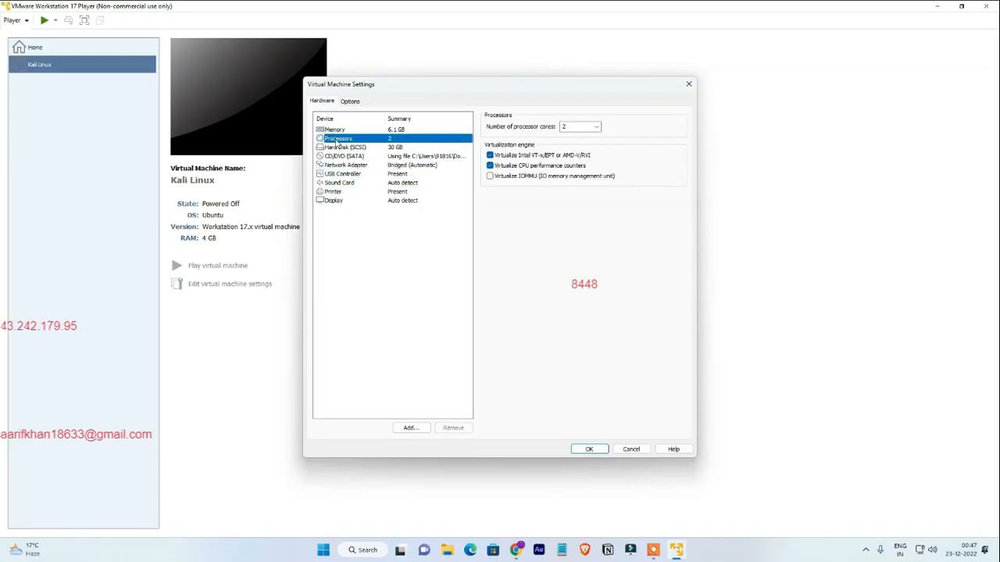
left_click(335, 129)
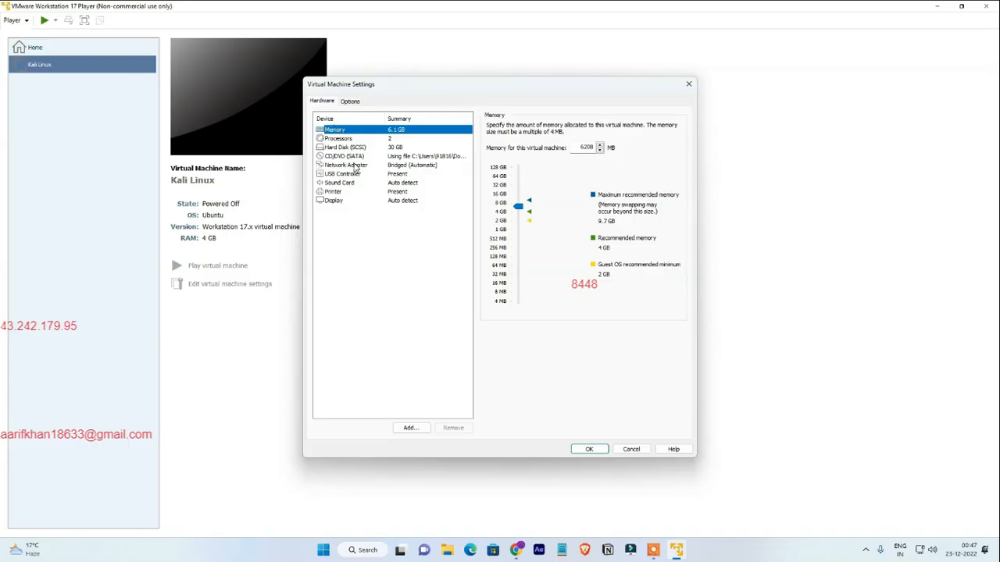
left_click(589, 449)
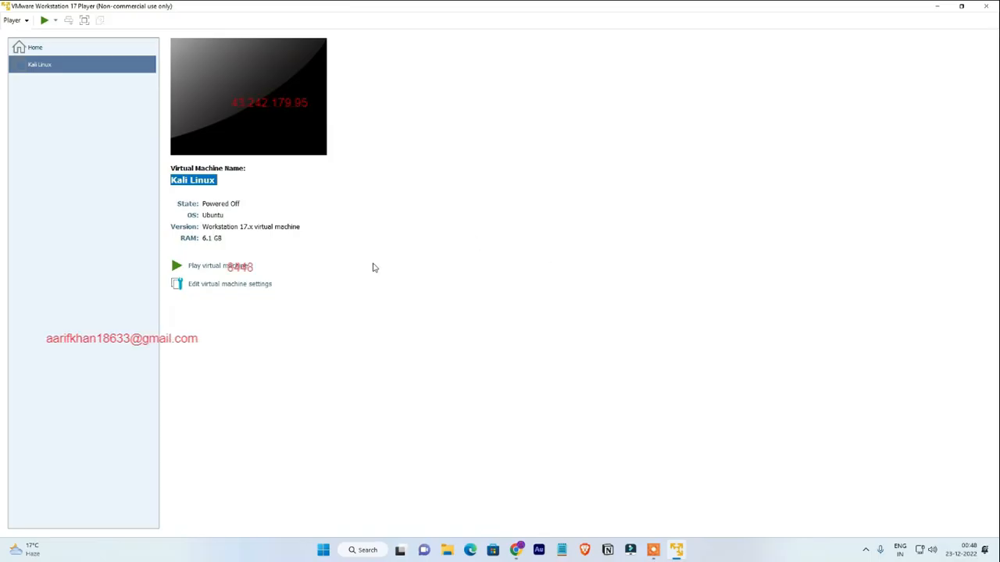
Try to start the Kali Linux virtual machine, dismissing the side channel mitigations hint.
left_click(211, 267)
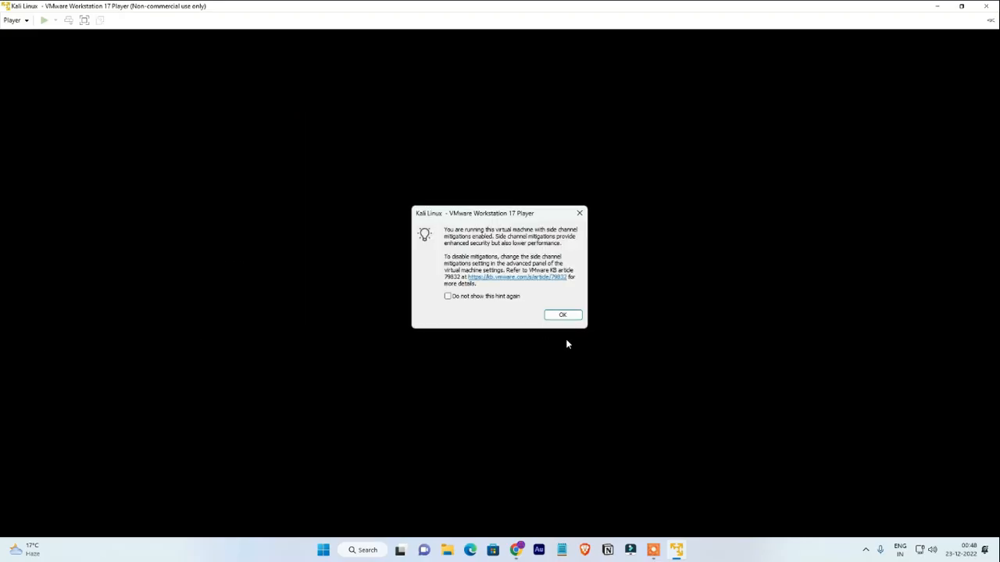
left_click(573, 315)
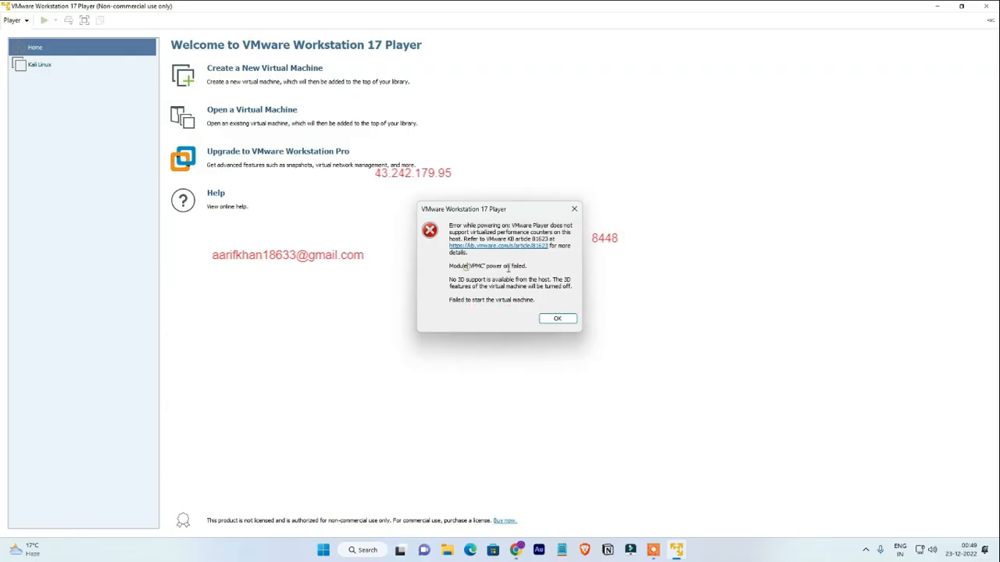
Read the power-on error message and consult its linked VMware KB article 81623 for the Workstation Player workaround.
left_click_drag(508, 270, 539, 269)
left_click_drag(472, 286, 516, 286)
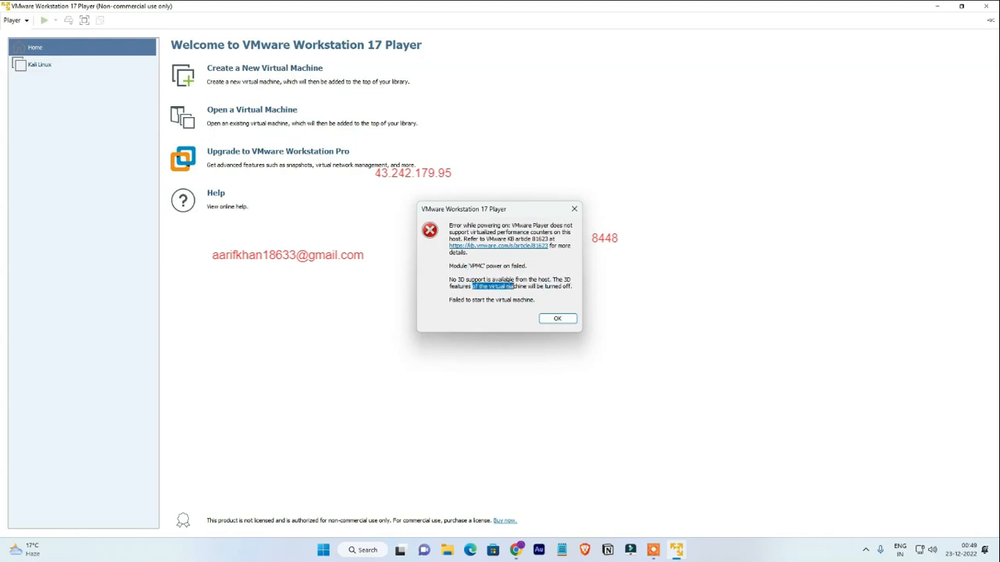
left_click_drag(461, 300, 539, 303)
left_click(572, 320)
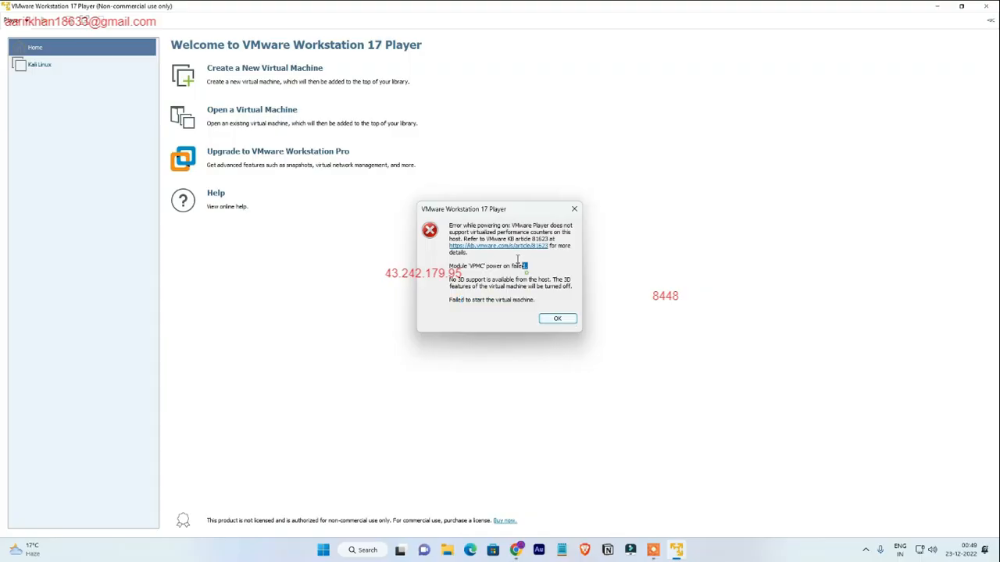
left_click_drag(531, 266, 523, 266)
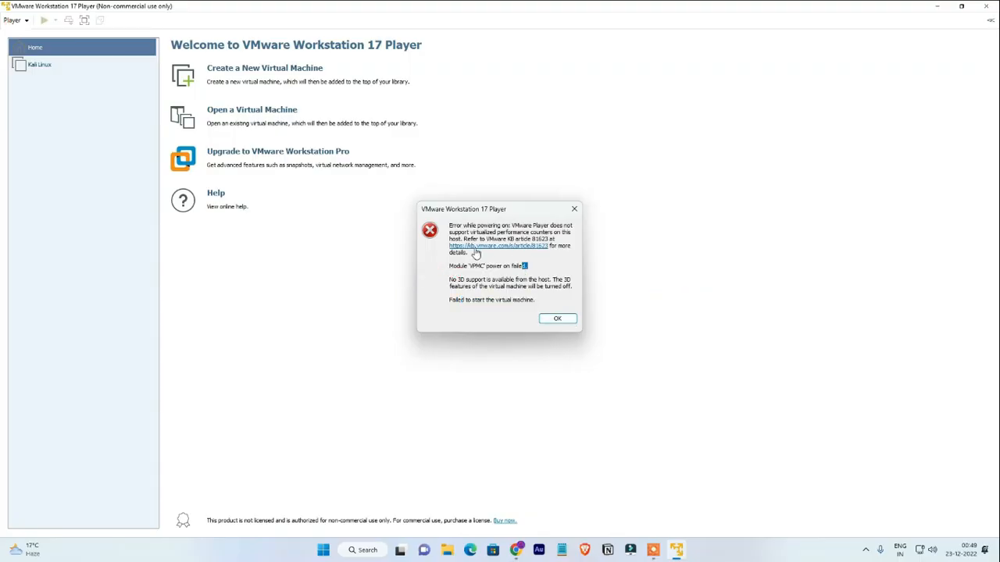
left_click(474, 247)
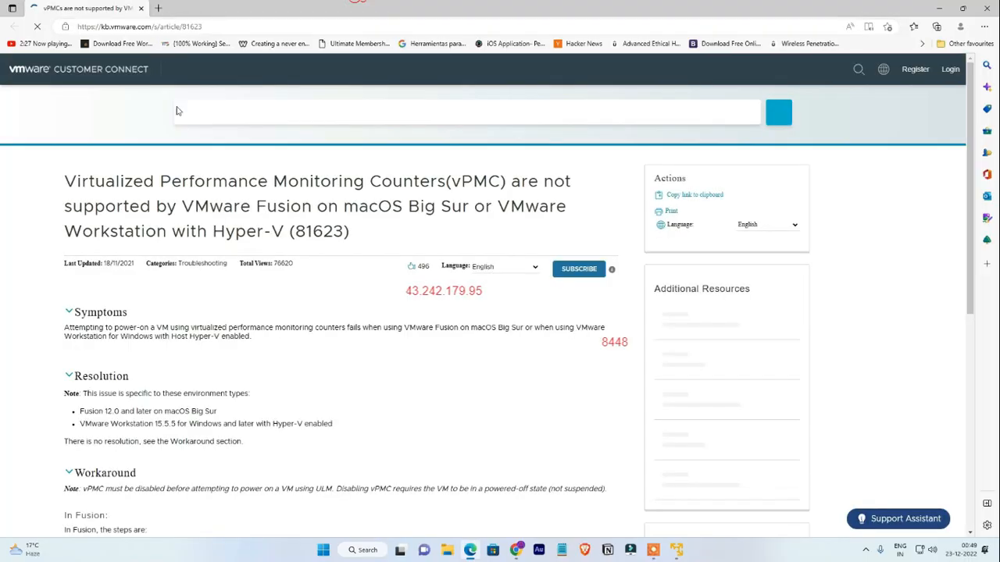
scroll(74, 218, "down", 4)
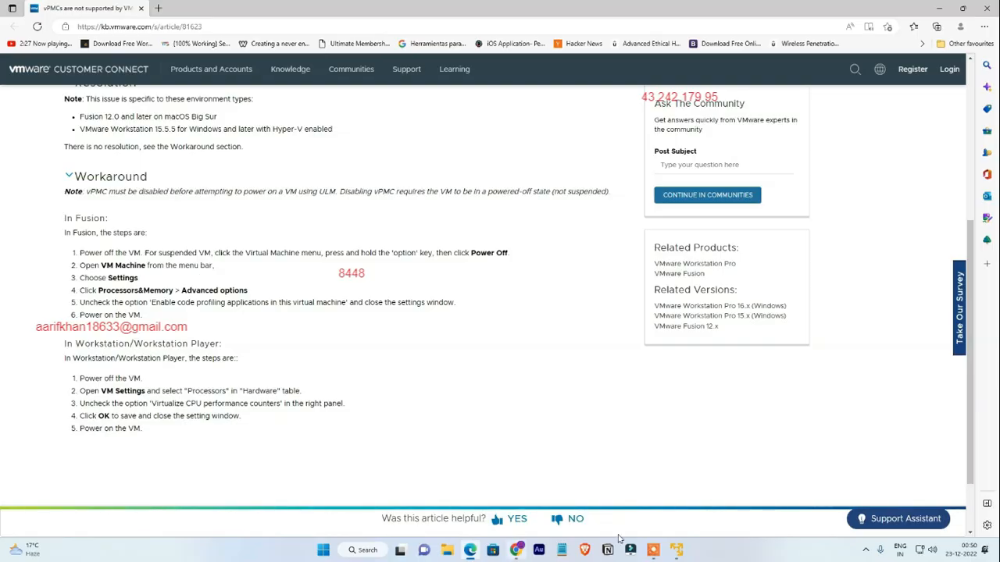
Return to VMware Player, dismiss the error, and disable Virtualize CPU performance counters and Intel VT-x/EPT virtualization in the Kali Linux VM's processor settings.
left_click(676, 552)
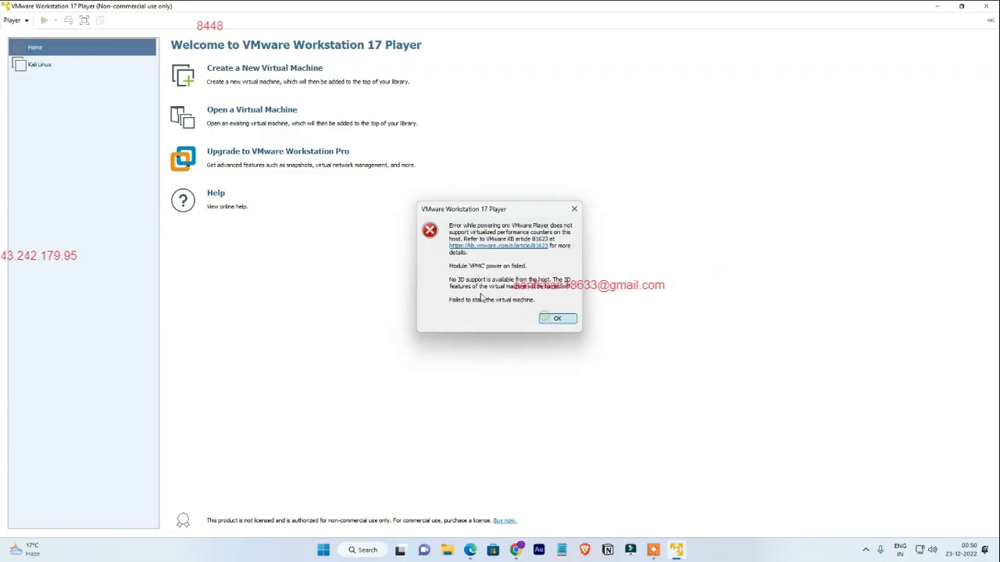
left_click(552, 318)
left_click(85, 63)
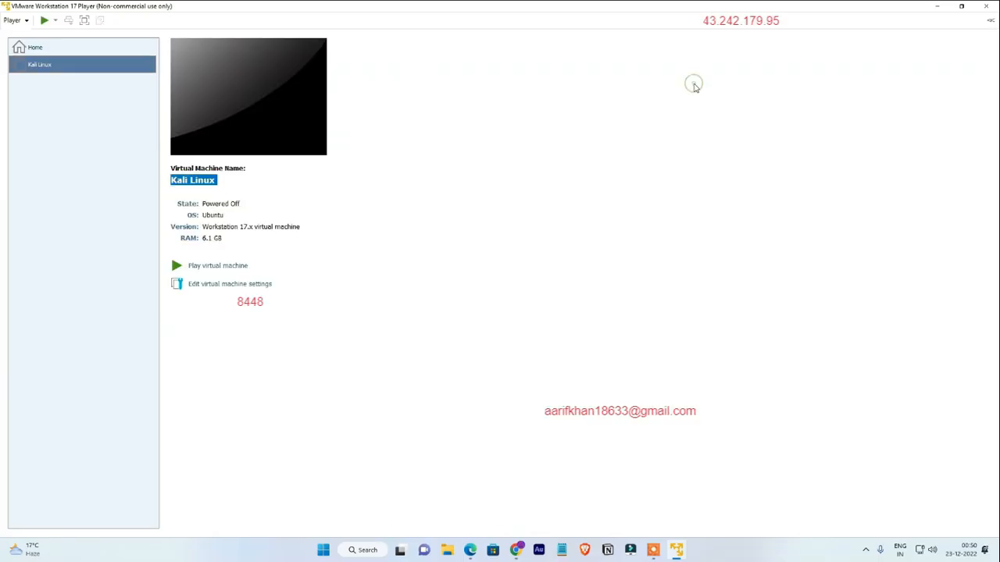
left_click(232, 288)
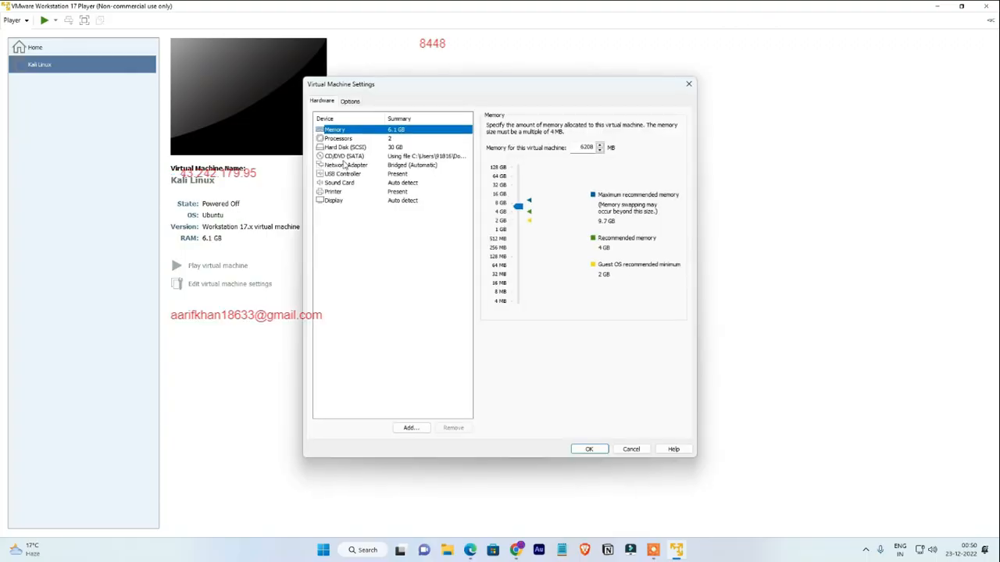
left_click(339, 139)
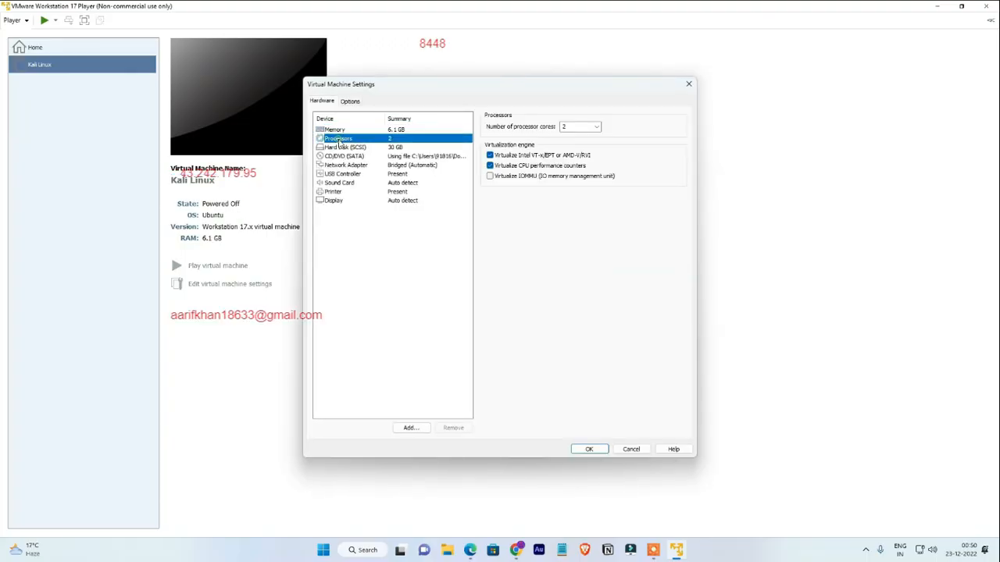
left_click(531, 155)
left_click(528, 155)
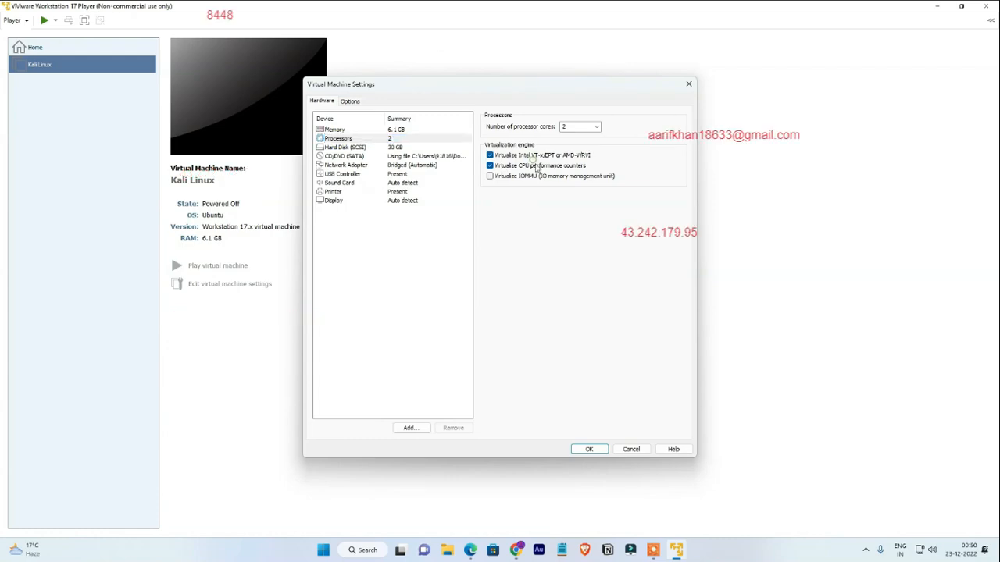
left_click(536, 166)
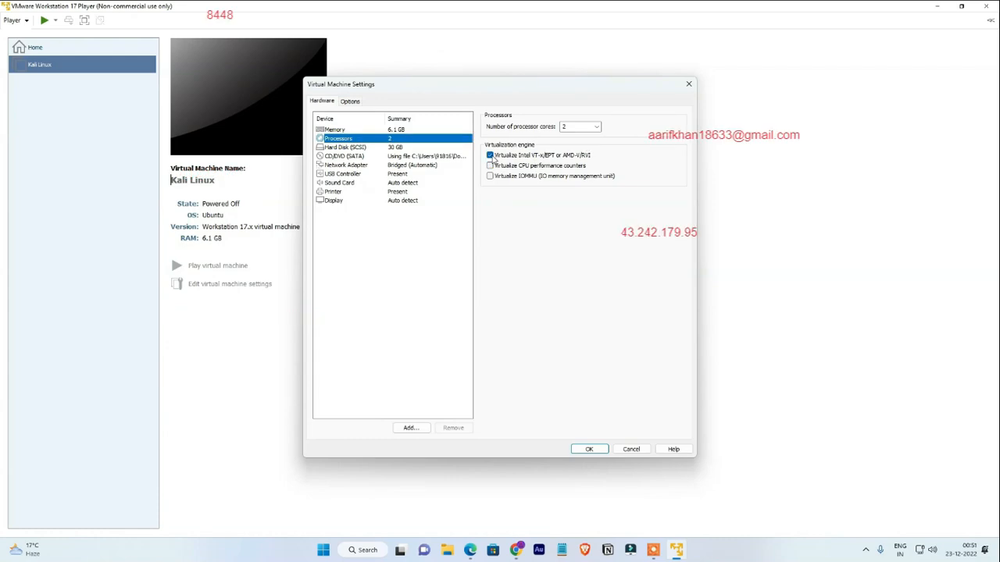
left_click(490, 155)
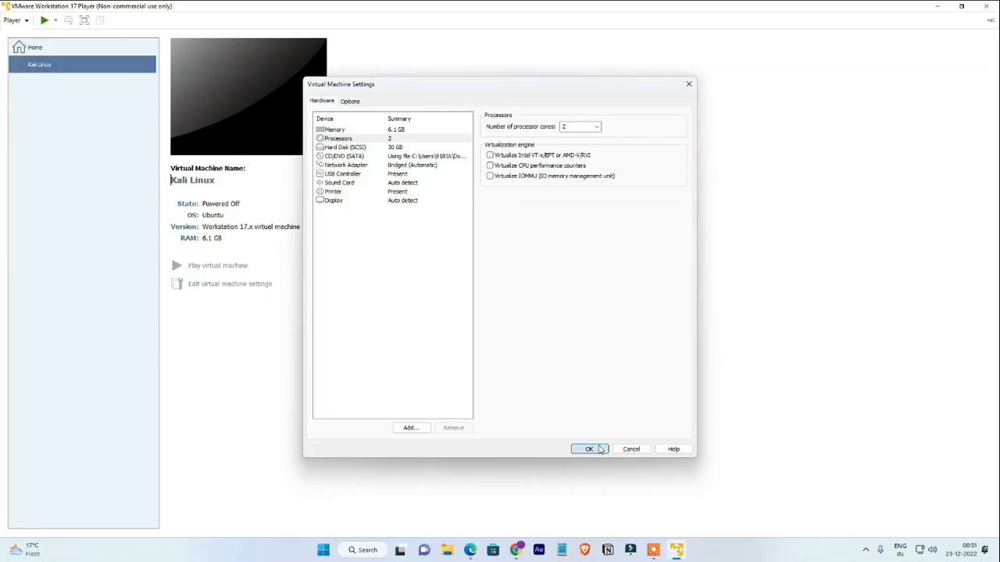
left_click(595, 449)
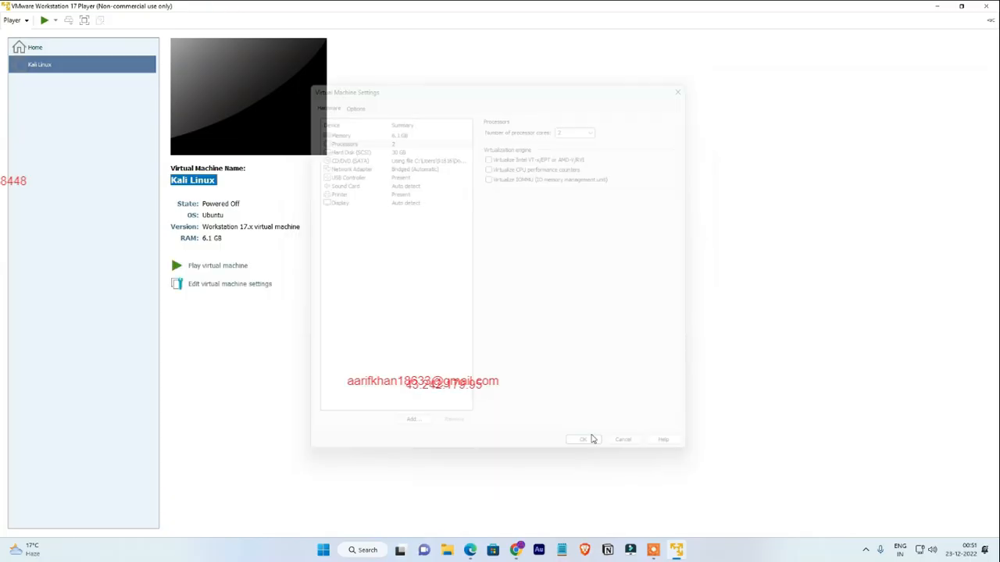
Start the Kali Linux virtual machine, dismissing the mitigations hint, and launch the text-mode Install from its boot menu.
left_click(225, 266)
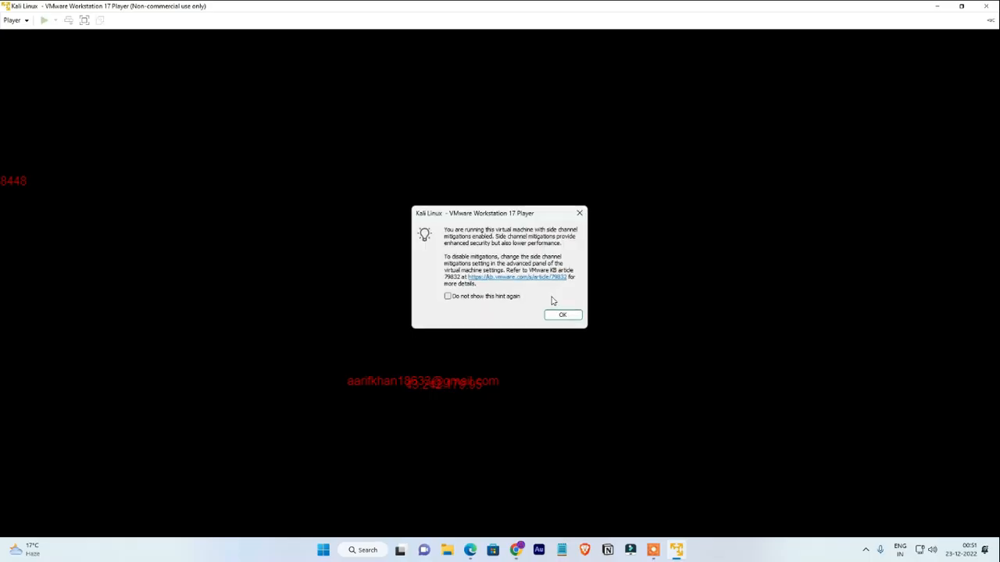
left_click(566, 316)
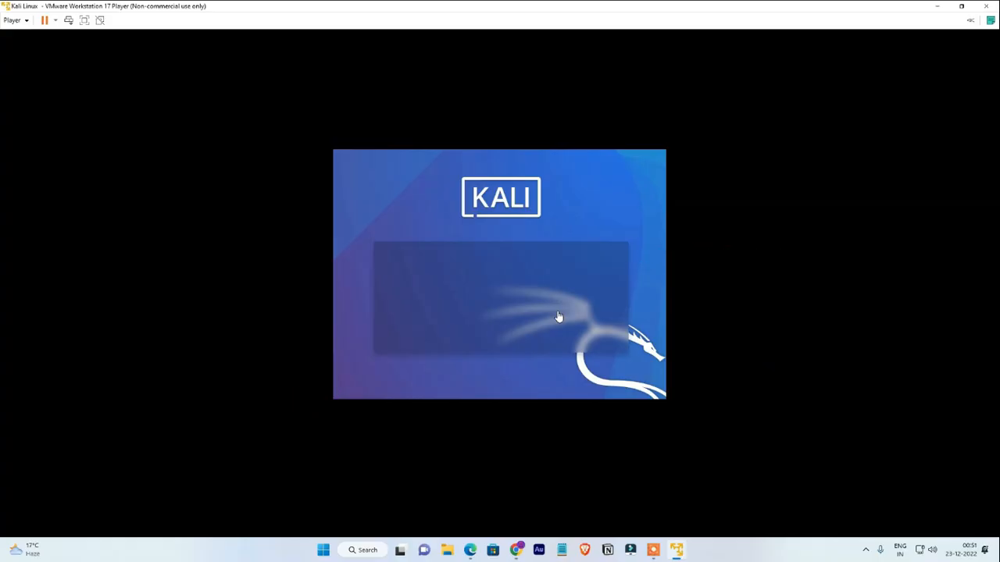
left_click(559, 316)
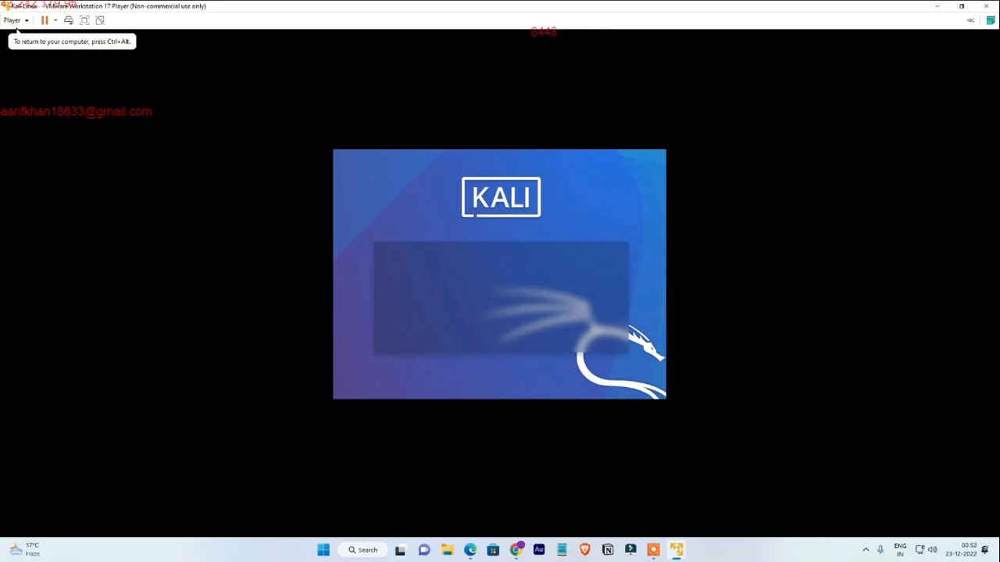
left_click(13, 20)
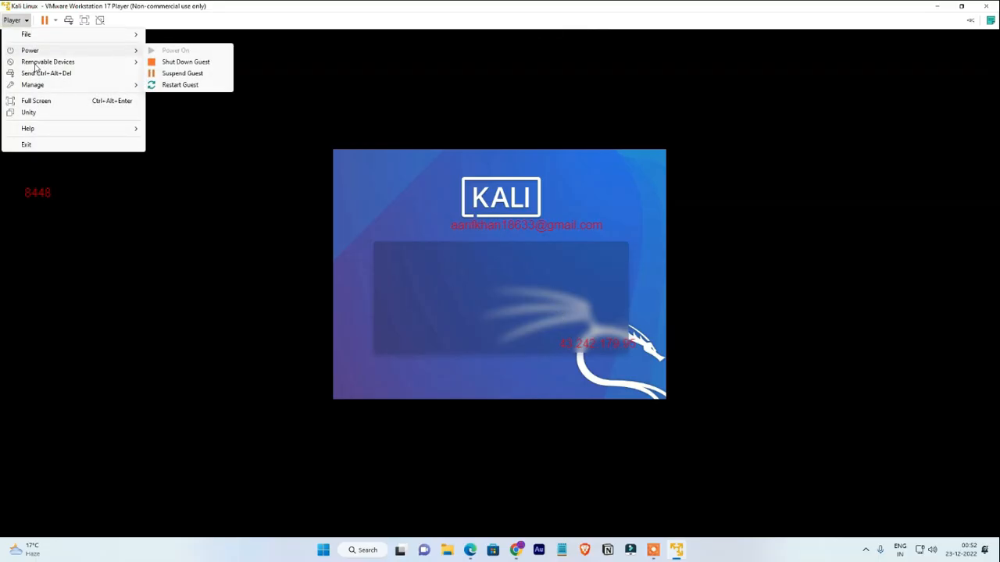
left_click(219, 290)
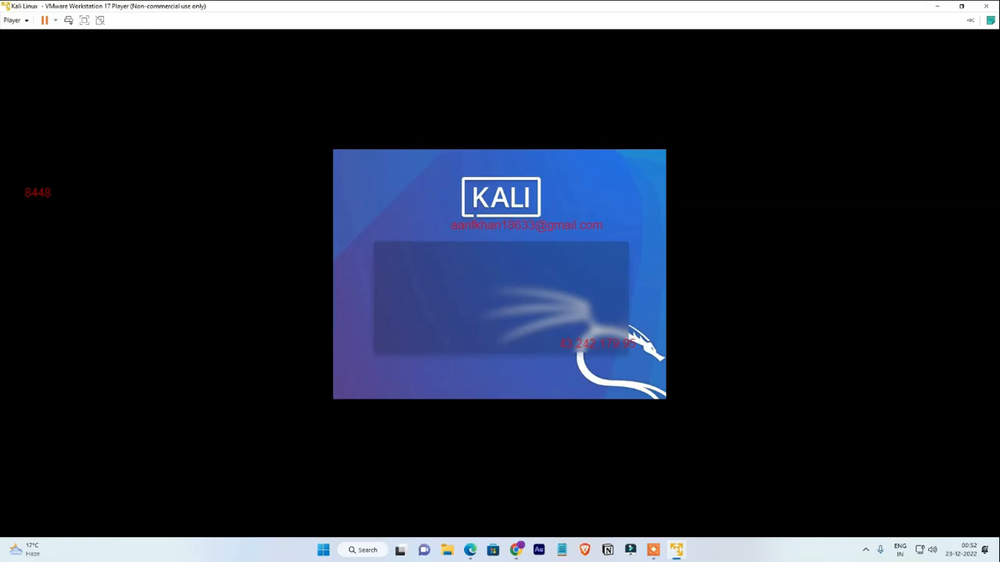
key("Down")
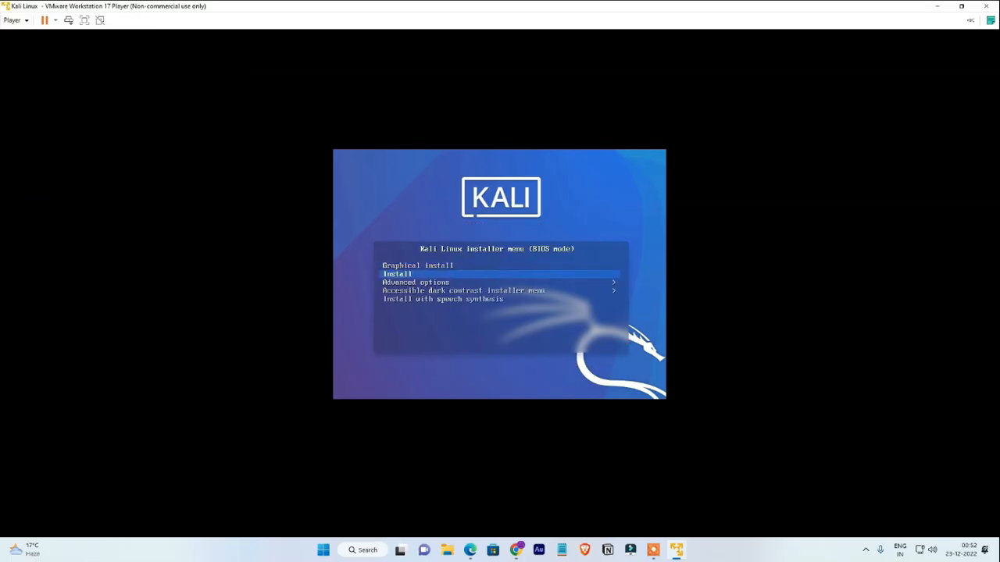
key("Return")
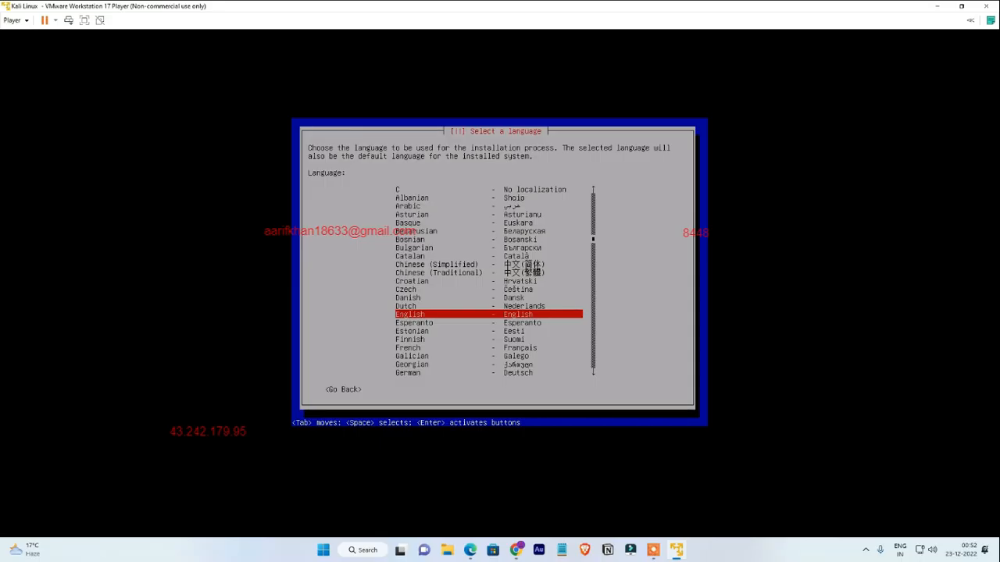
Power off the virtual machine from the text installer's language screen and confirm the shutdown.
left_click(14, 21)
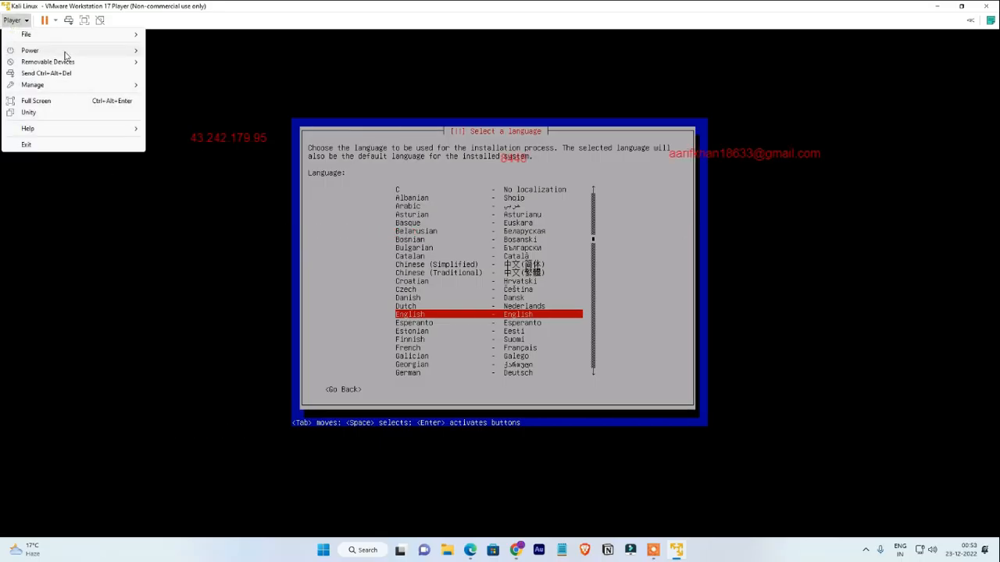
mouse_move(66, 52)
left_click(166, 61)
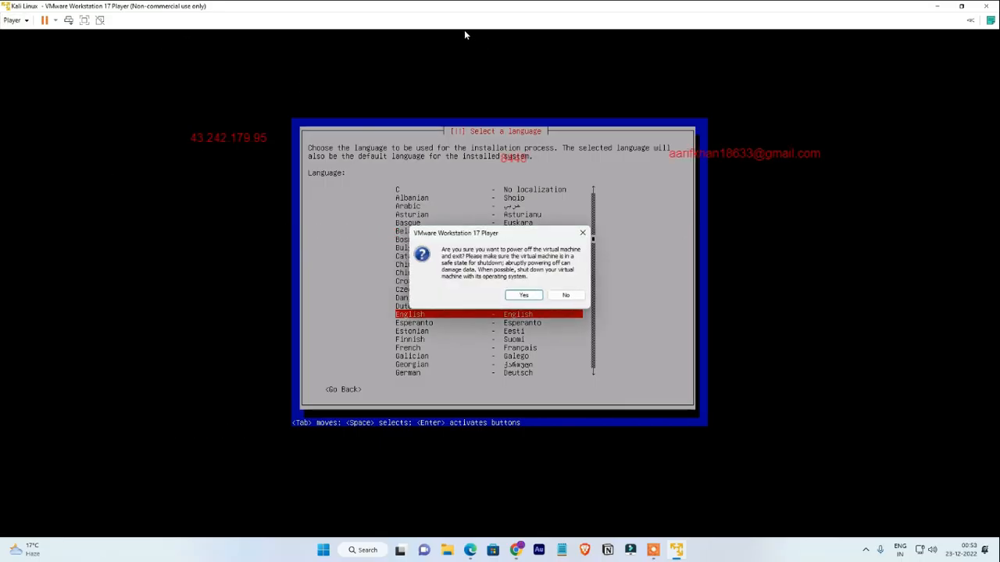
key("Return")
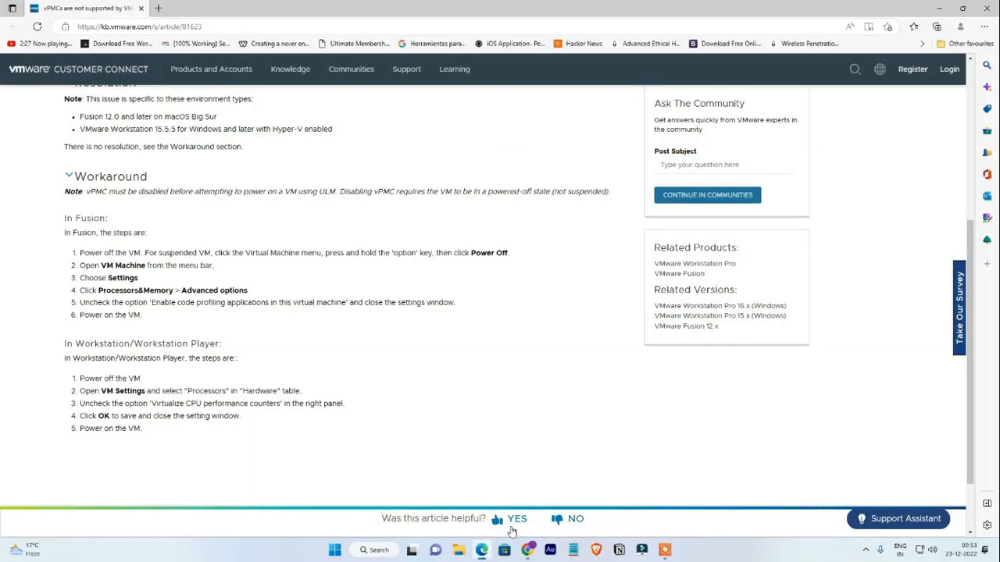
Reopen VMware Workstation 17 Player from the desktop and start the Kali Linux virtual machine again.
left_click(995, 553)
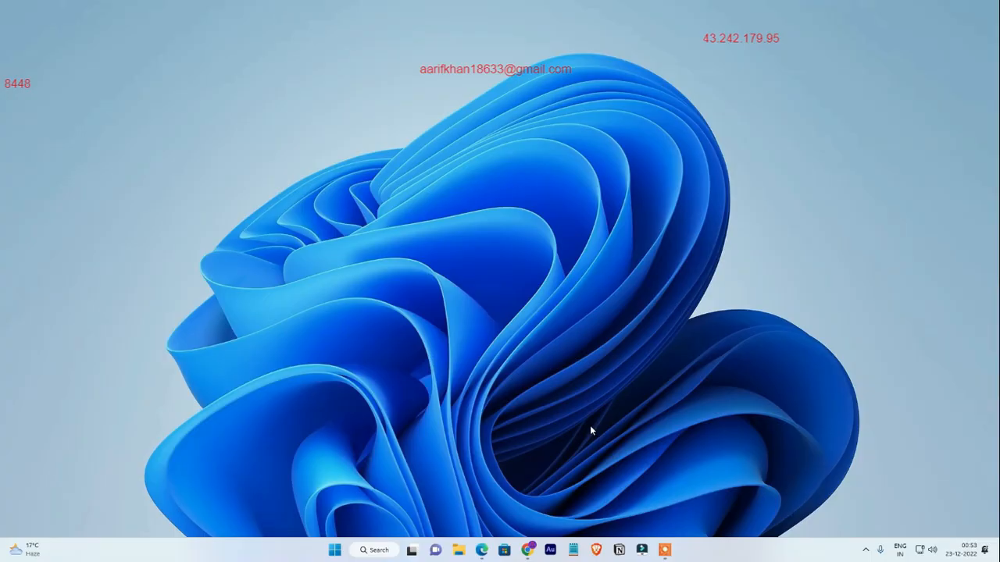
key("super")
type("vm")
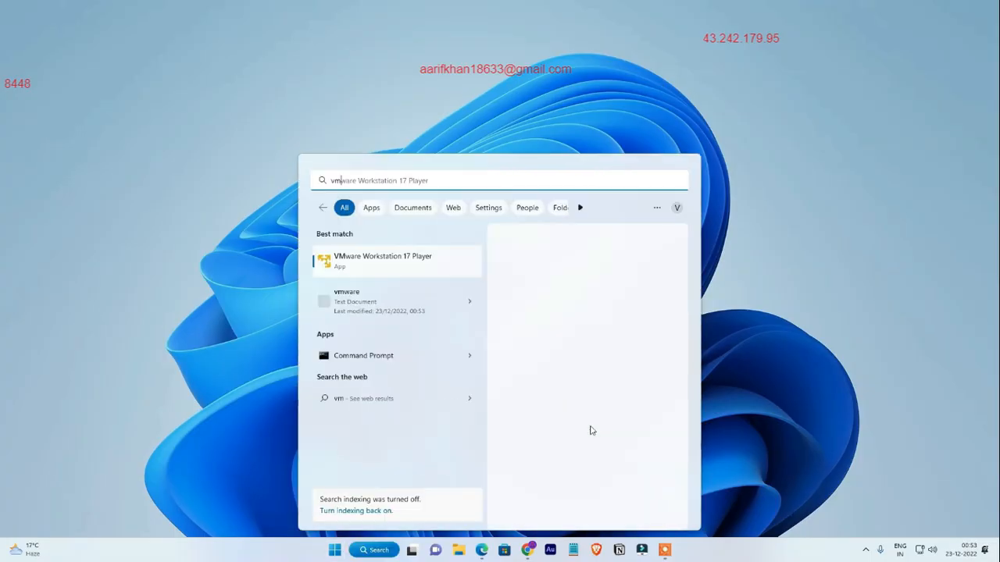
key("Return")
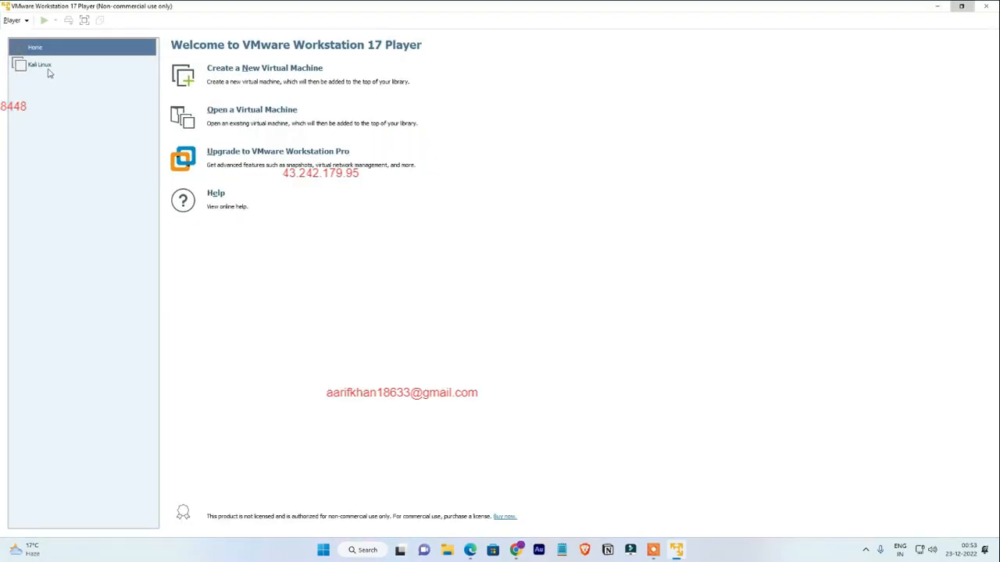
double_click(48, 70)
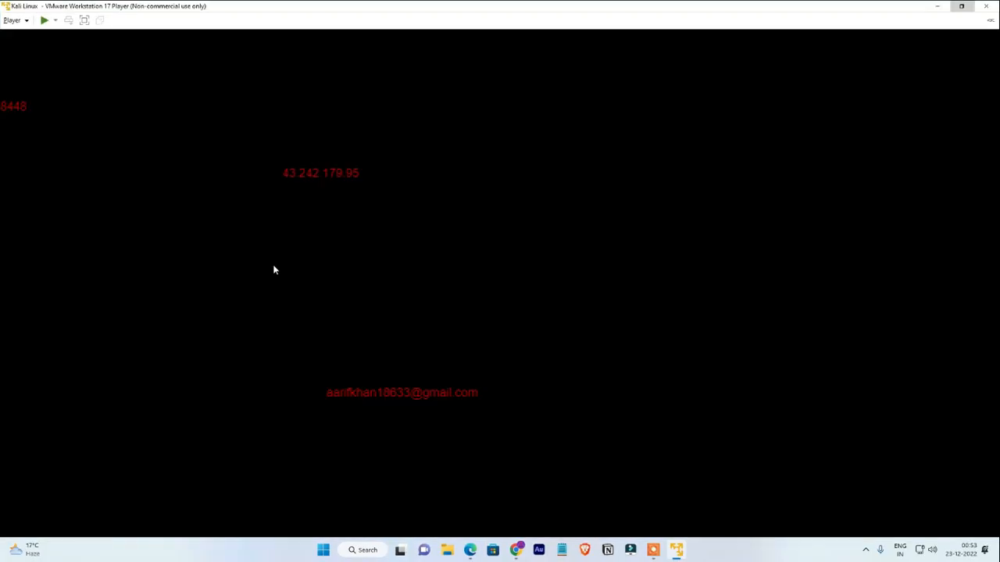
key("Return")
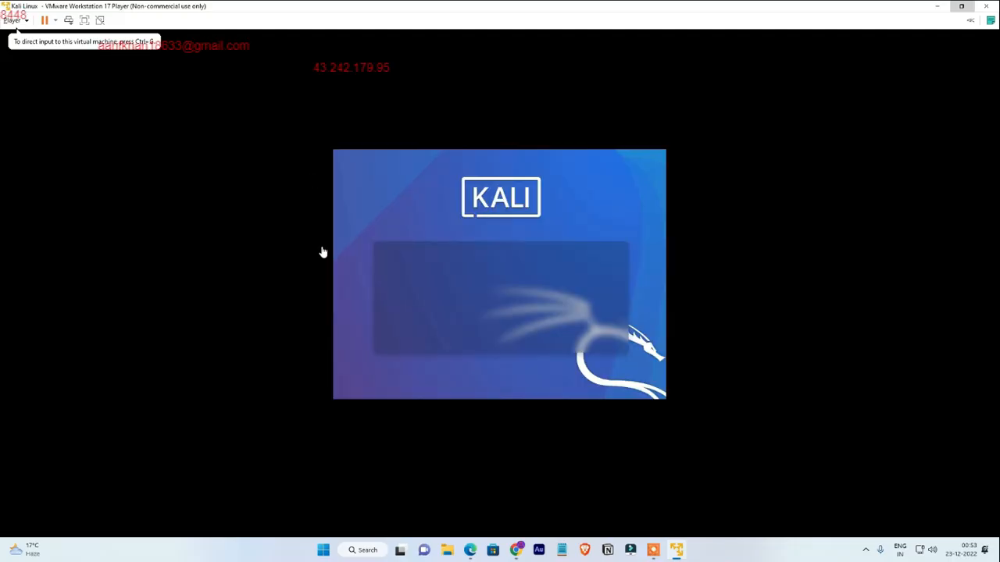
left_click(324, 252)
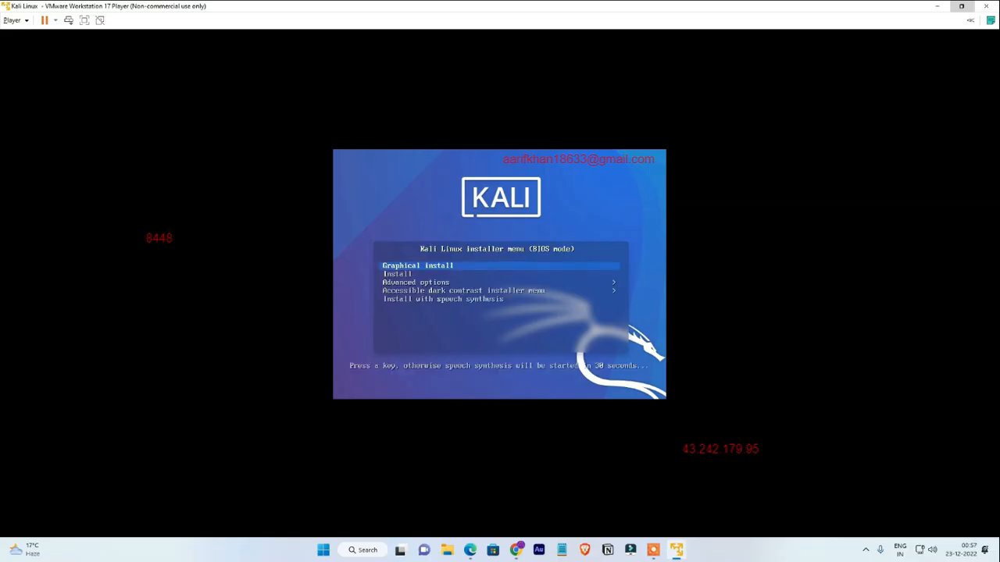
Launch Graphical install from the Kali Linux installer menu.
key("Down")
key("Up")
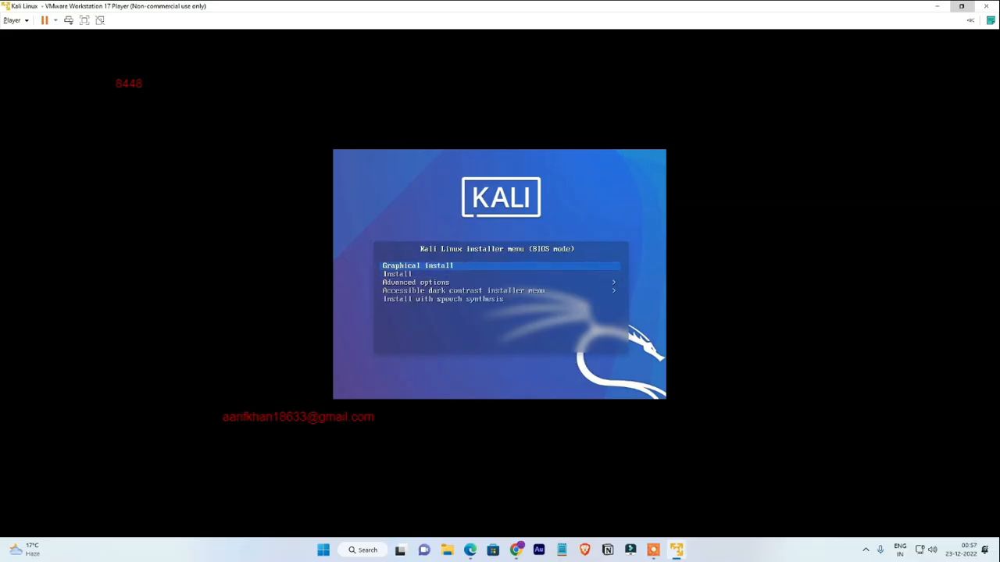
key("Down")
key("Up")
key("Down")
key("Up")
key("Return")
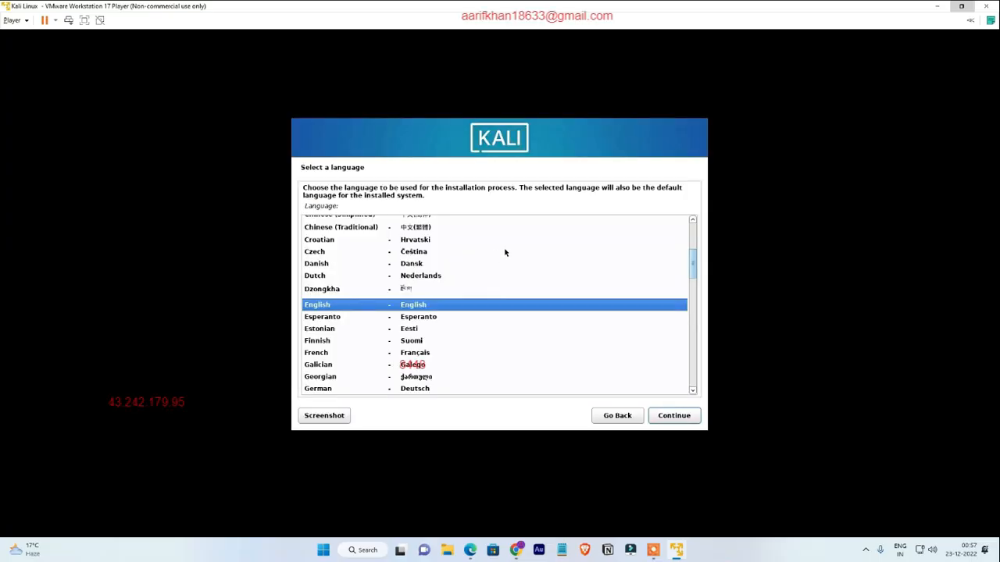
Set the installation language to English and the location to India.
left_click(661, 417)
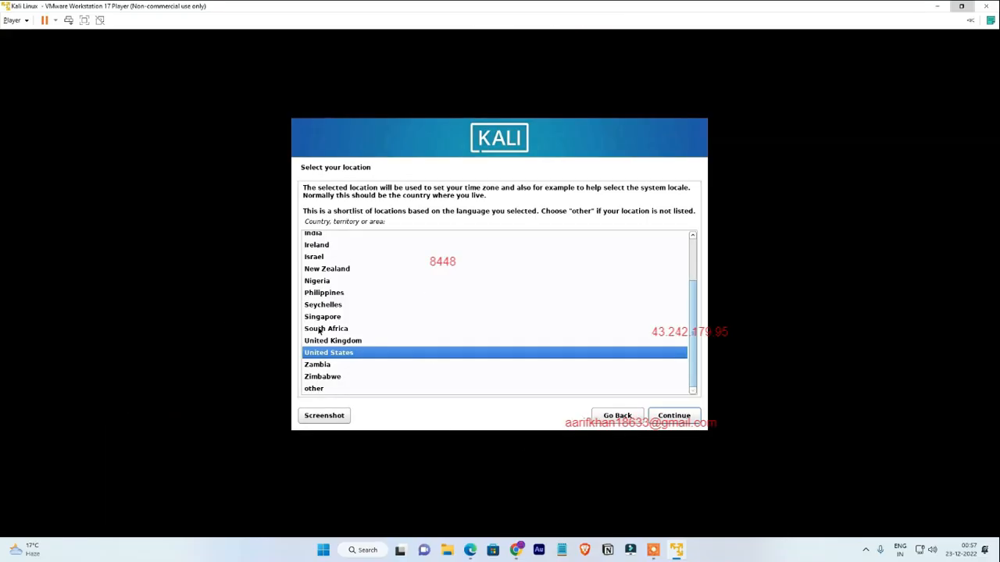
scroll(359, 285, "up", 1)
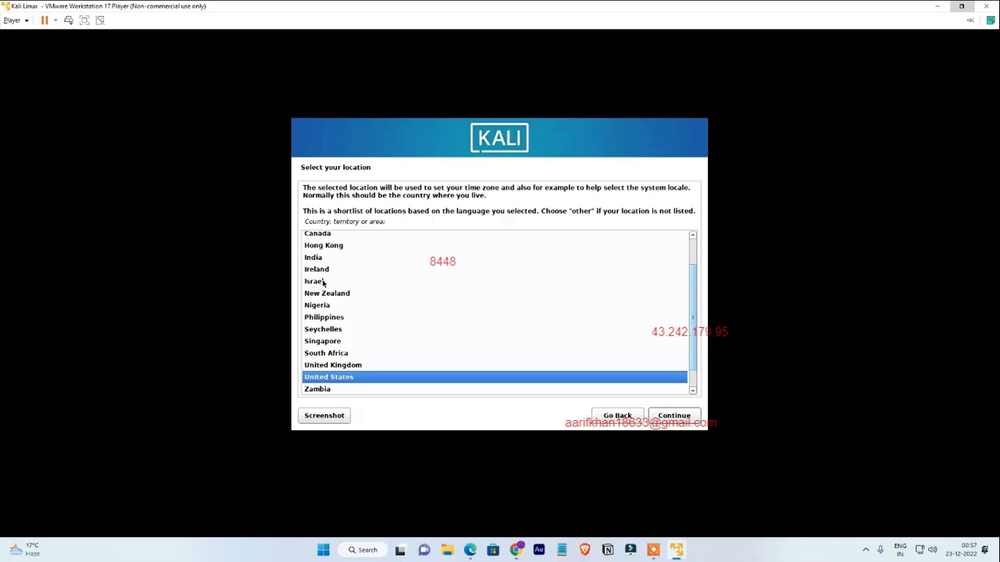
left_click(319, 248)
left_click(316, 259)
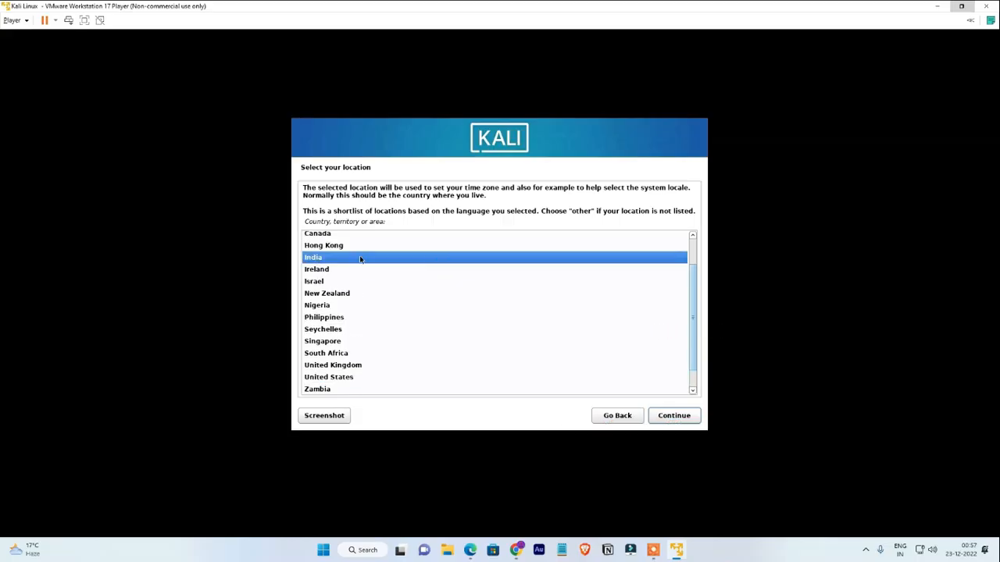
left_click(670, 420)
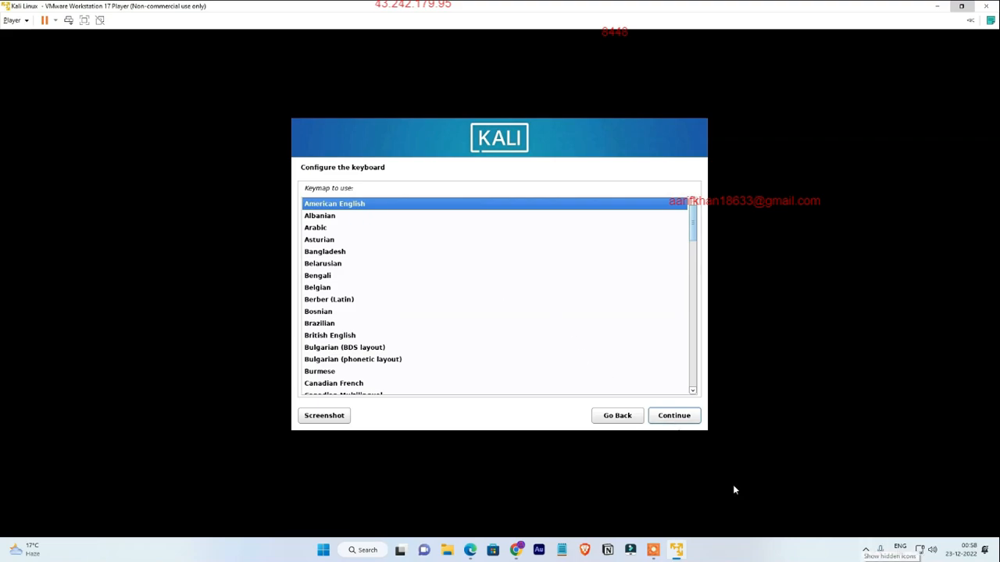
Accept the American English keymap and configure the network with hostname kali and an empty domain name.
left_click(669, 417)
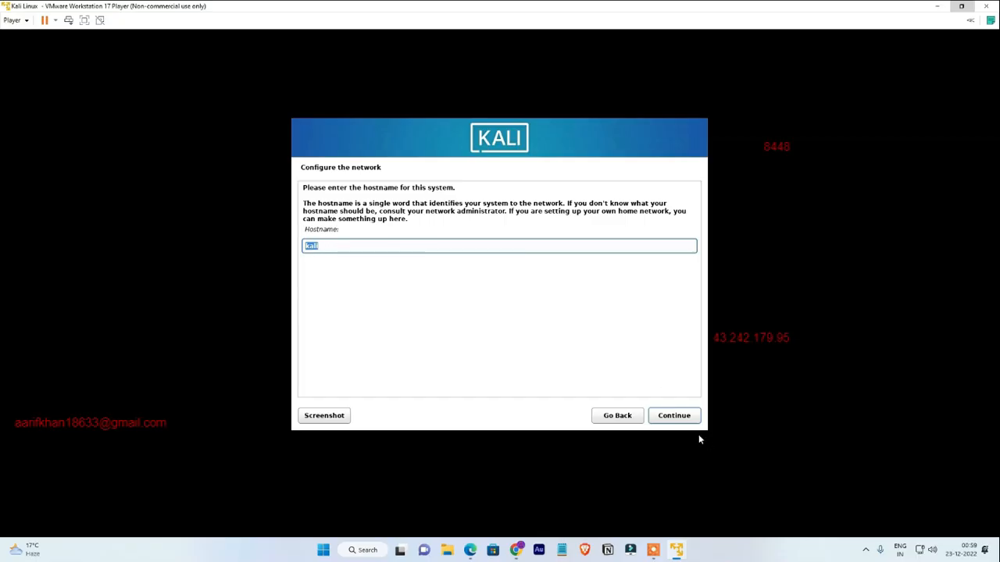
left_click(675, 416)
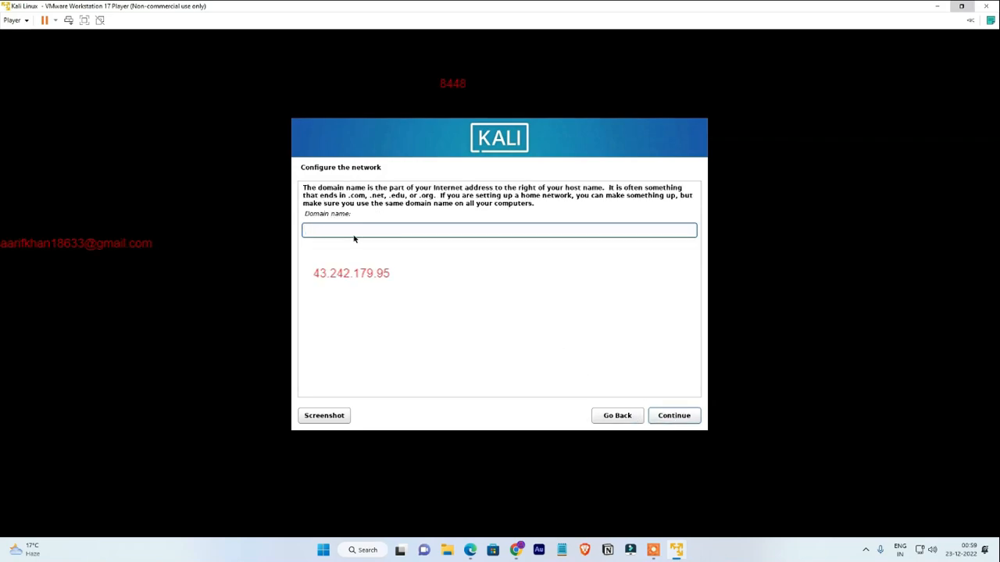
left_click(668, 417)
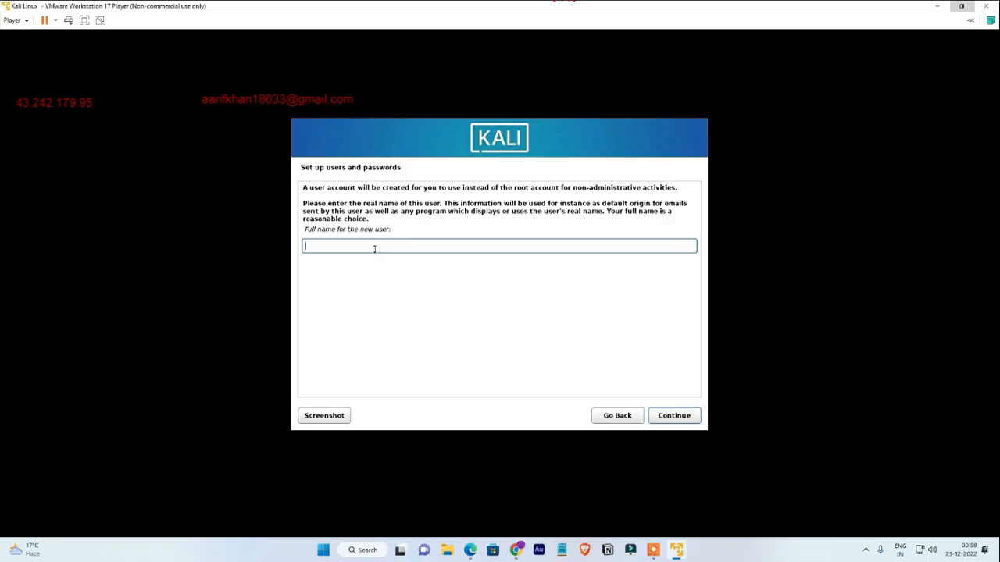
Enter the new user's full name and continue to the account username.
type("Vansh ")
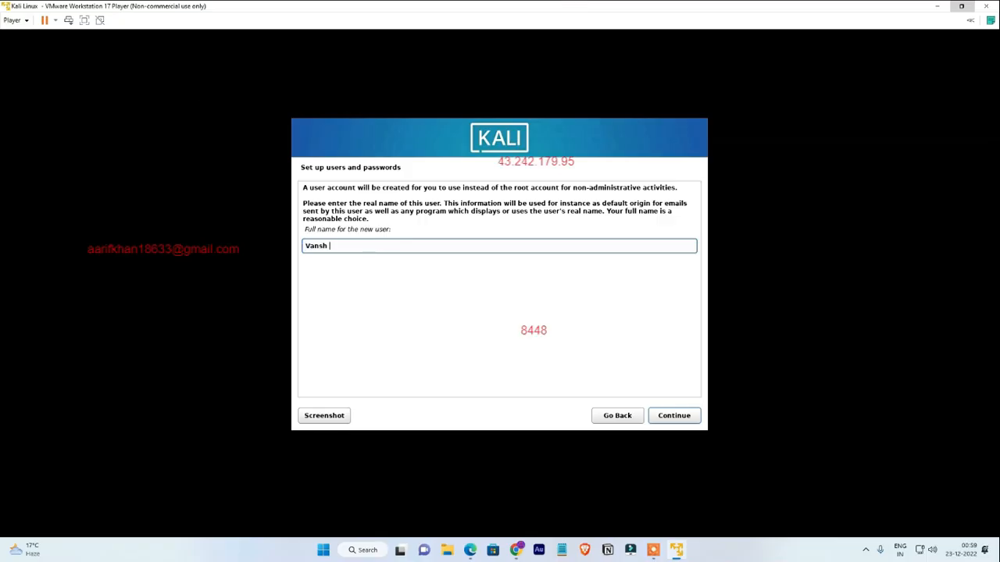
type("Gurdaswani")
left_click(670, 423)
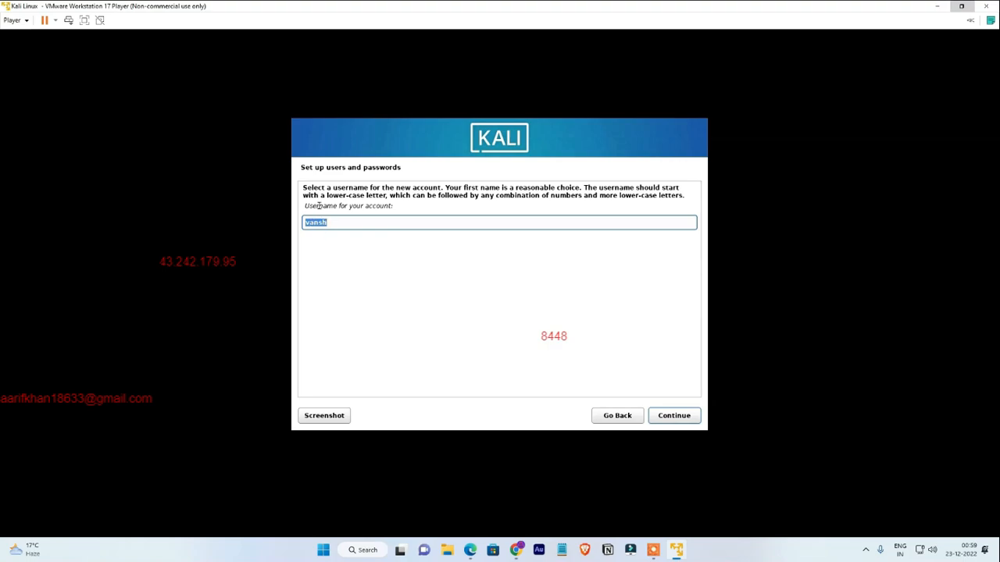
Accept the suggested account username, then enter and confirm the new user's password.
left_click(667, 417)
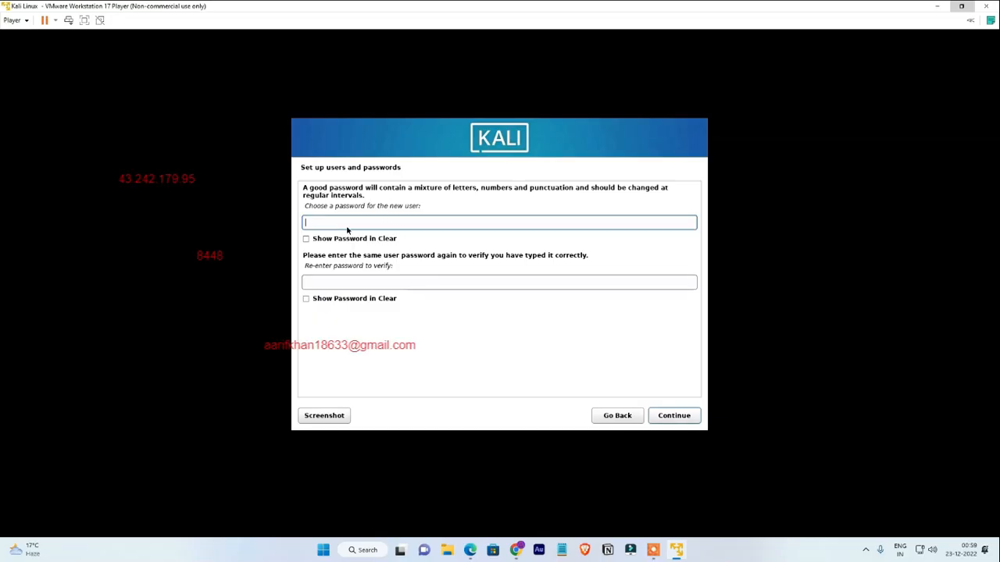
type("********")
key("Tab")
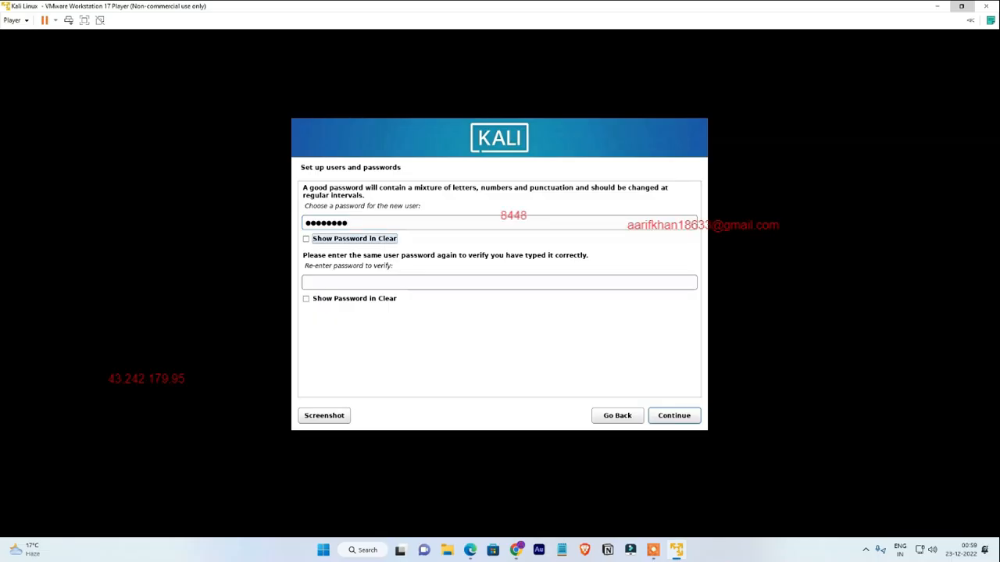
key("Tab")
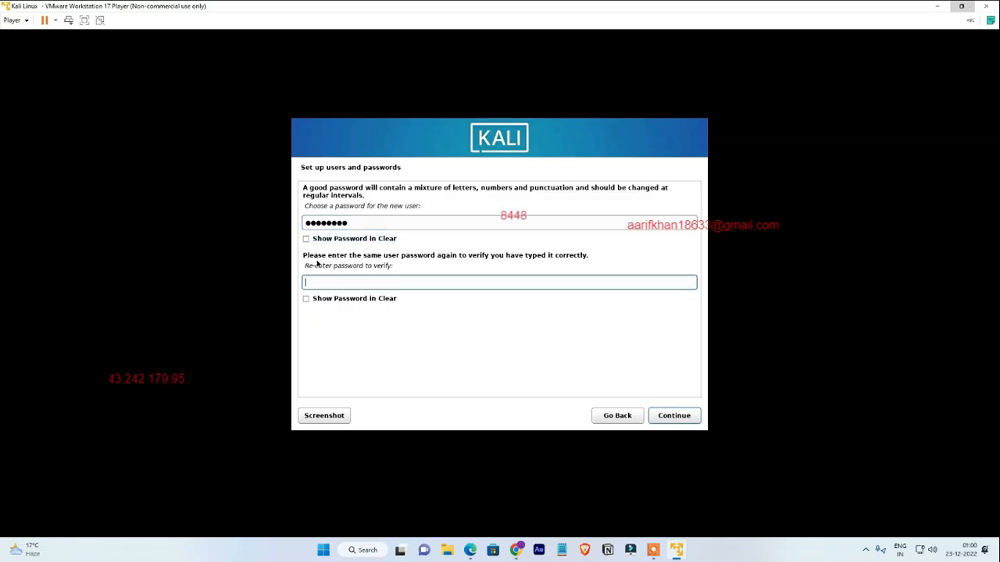
type("********")
left_click(676, 417)
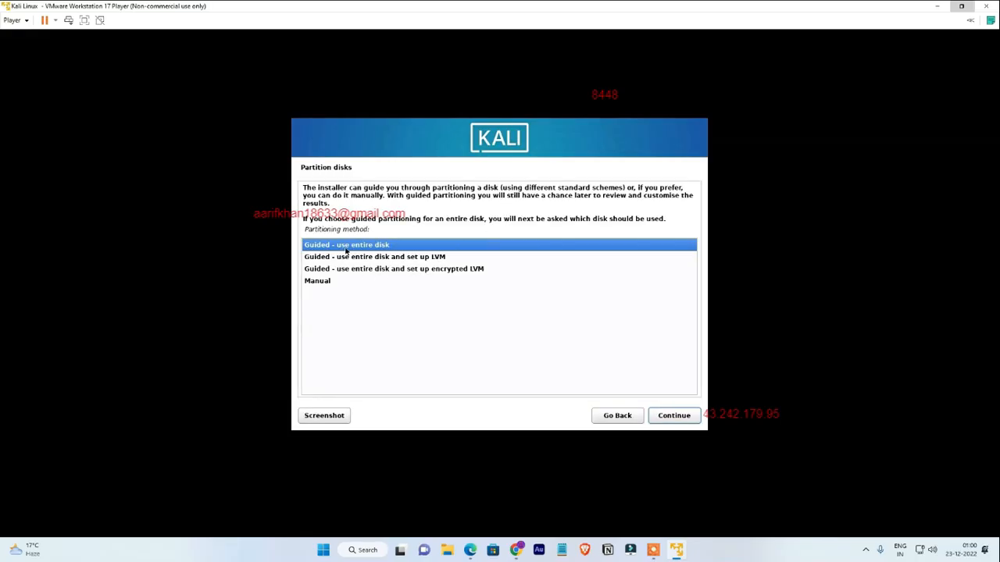
Partition the VMware virtual disk with Guided - use entire disk, keeping all files in one partition.
left_click(676, 418)
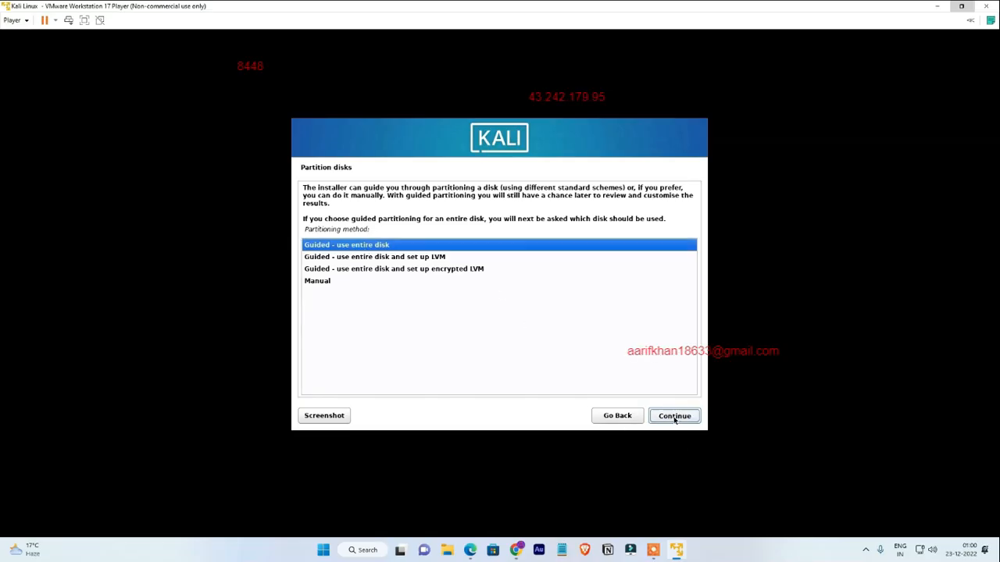
left_click(675, 418)
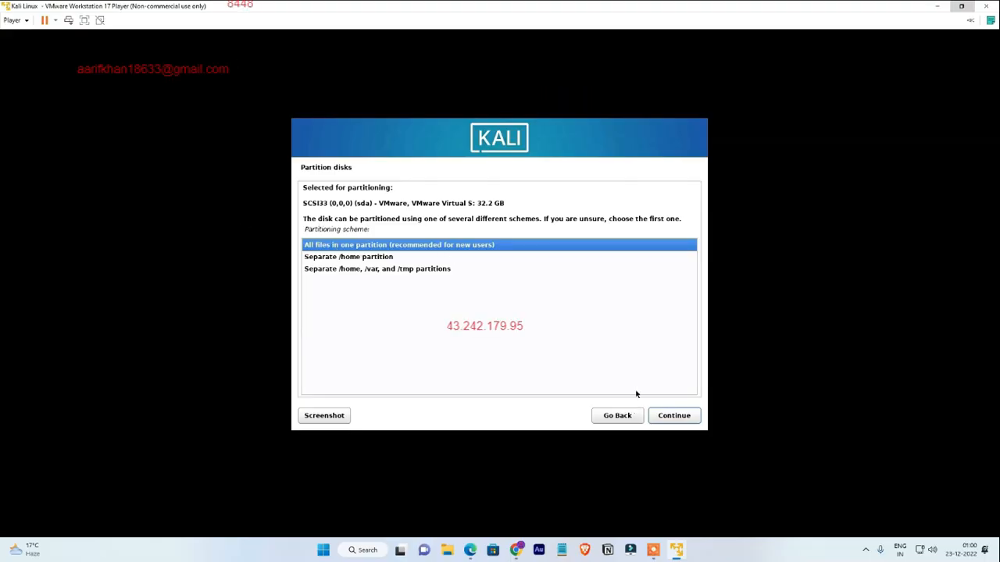
left_click(669, 415)
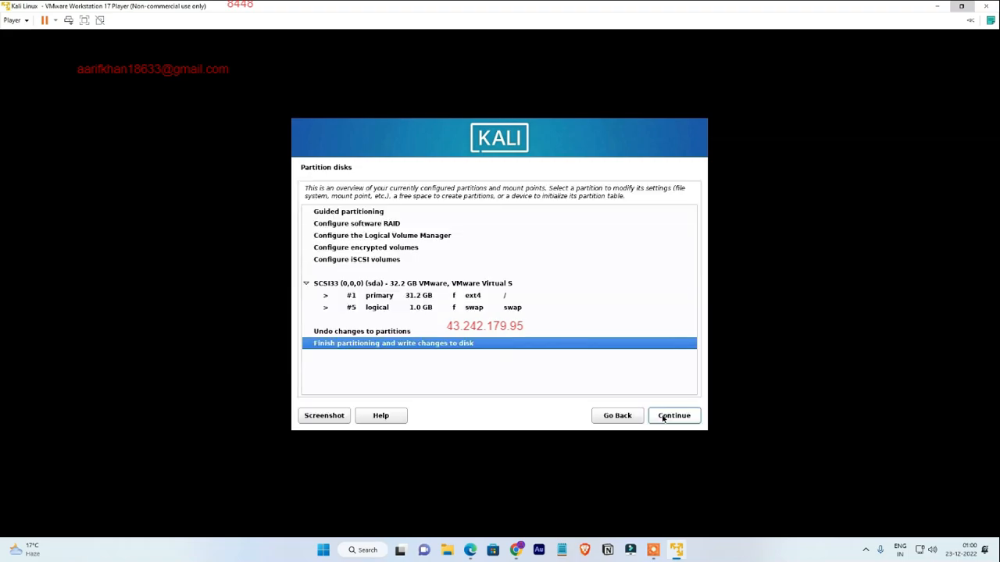
Finish partitioning and confirm with Yes that the changes are written to the disk.
left_click(663, 417)
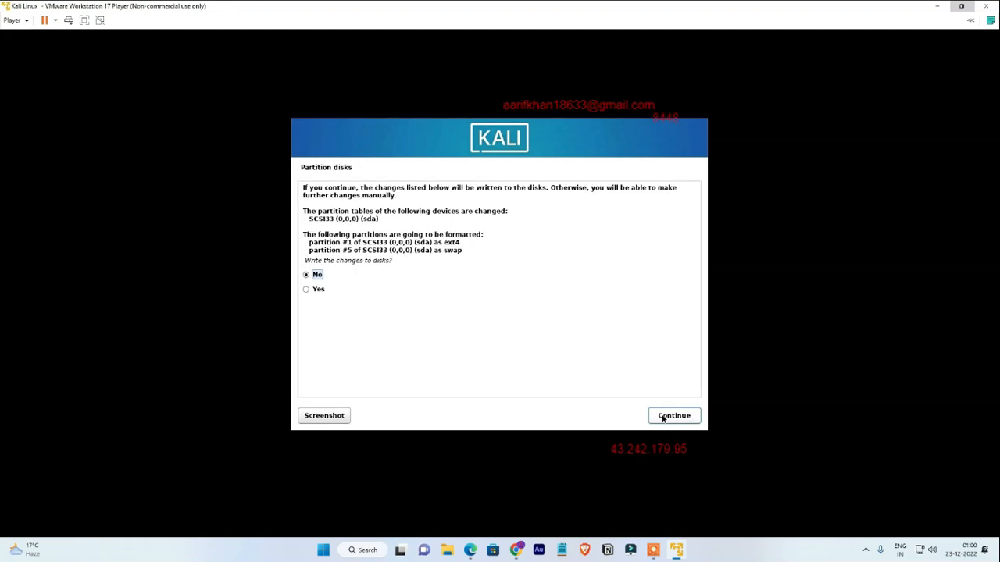
left_click(334, 261)
left_click(307, 290)
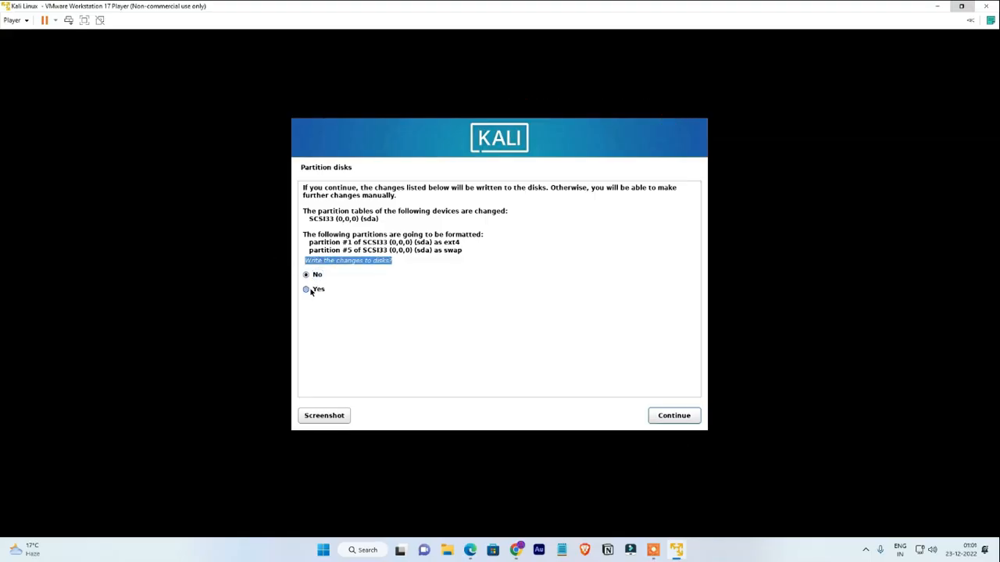
left_click(650, 415)
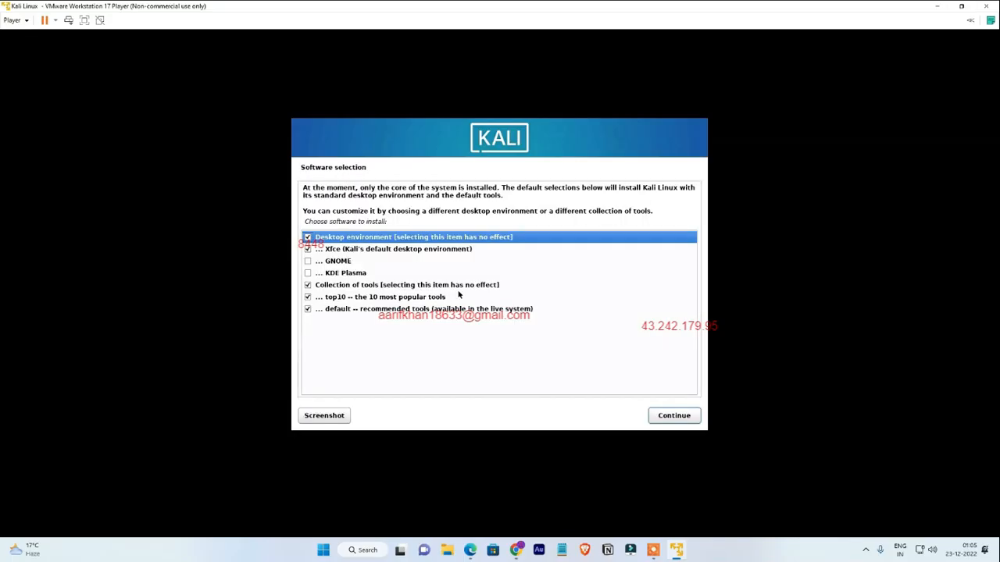
Install the default software selection with the Xfce desktop, the top10 tools and the default recommended tools.
left_click(654, 414)
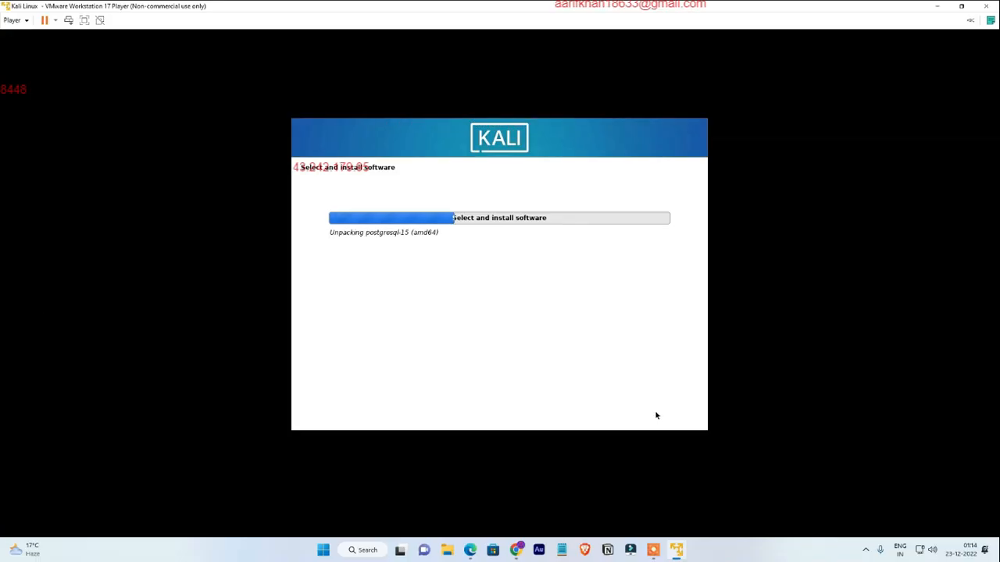
left_click(653, 550)
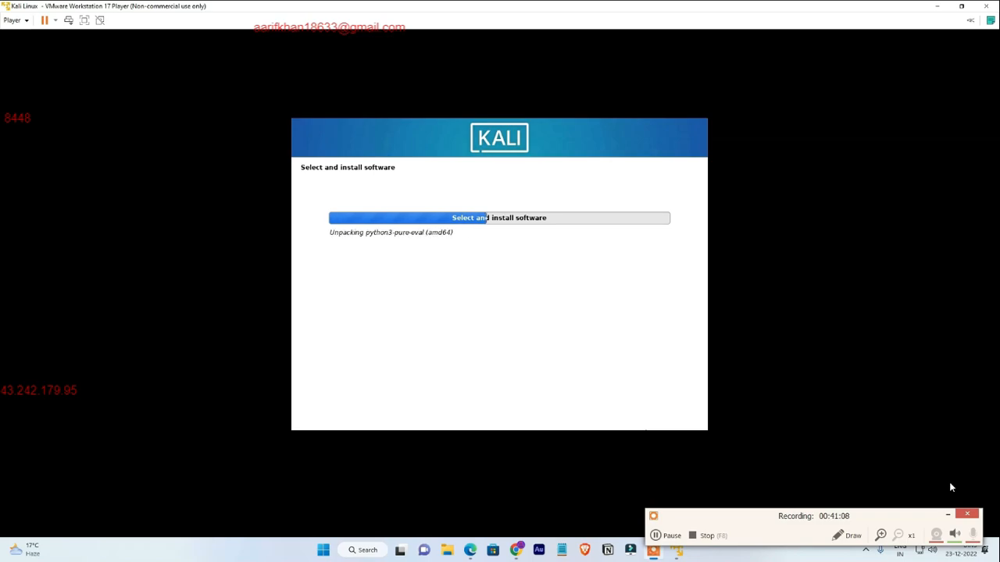
left_click(955, 534)
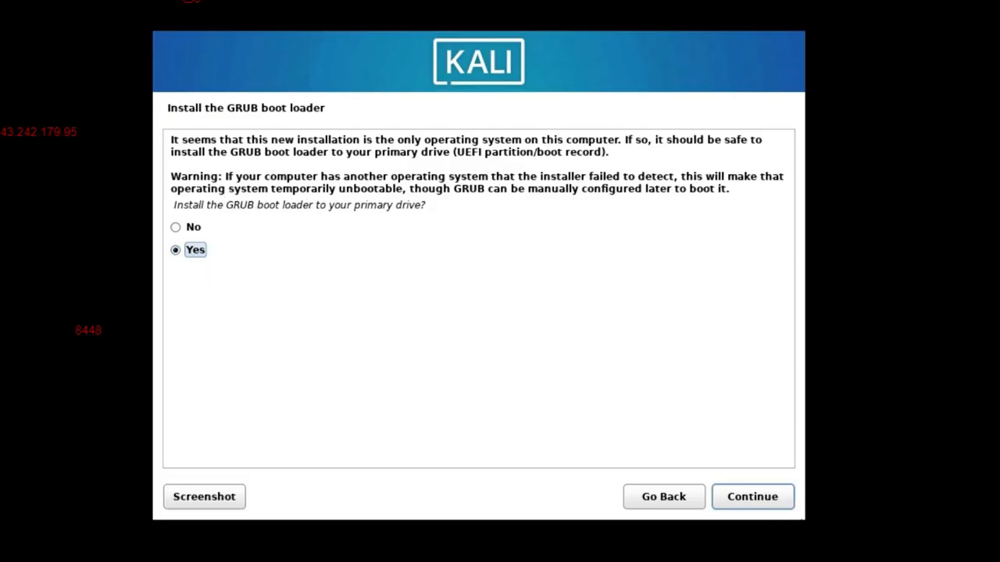
Install the GRUB boot loader to /dev/sda, finish the installation and boot into Kali GNU/Linux.
left_click(762, 499)
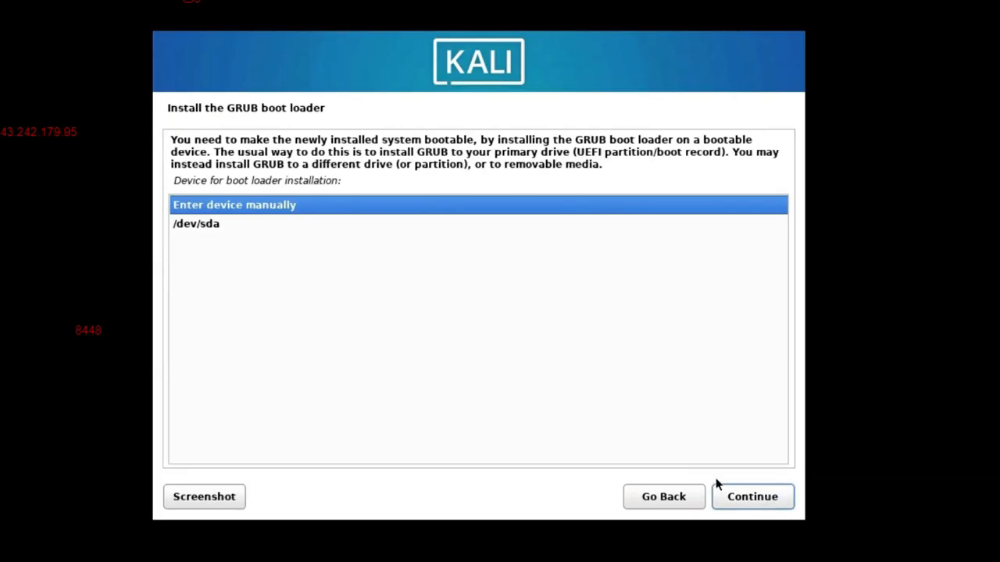
left_click(203, 225)
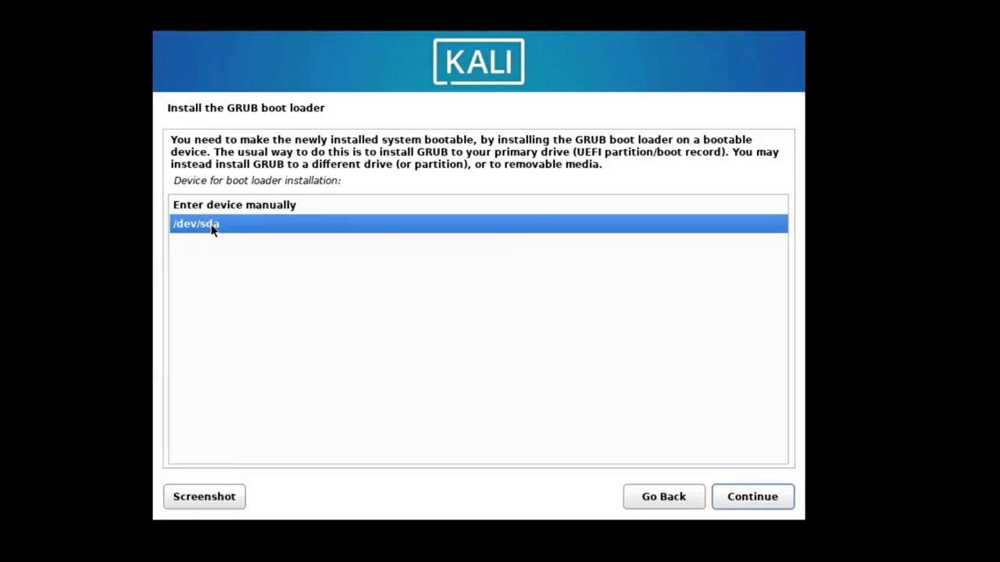
left_click(717, 504)
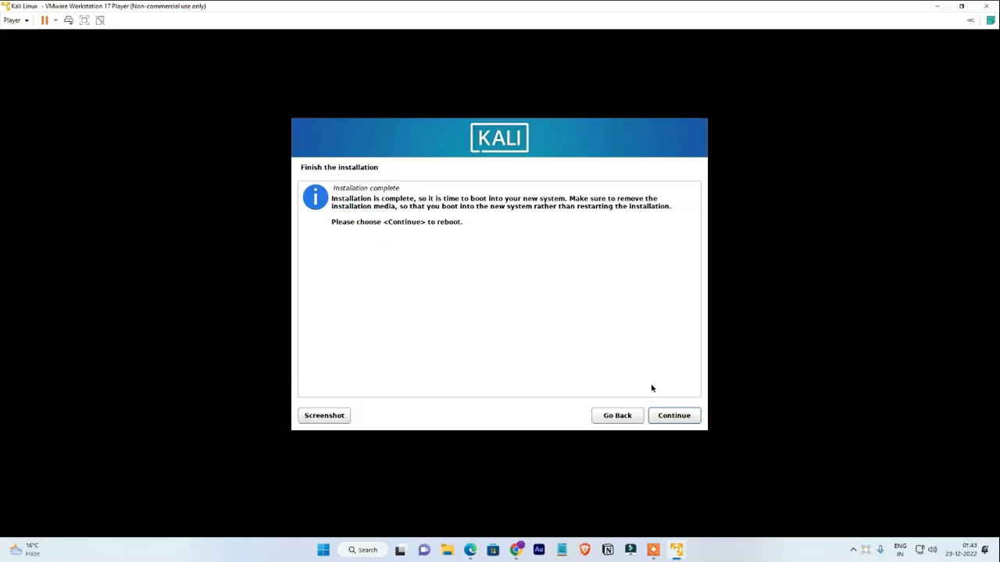
left_click(669, 415)
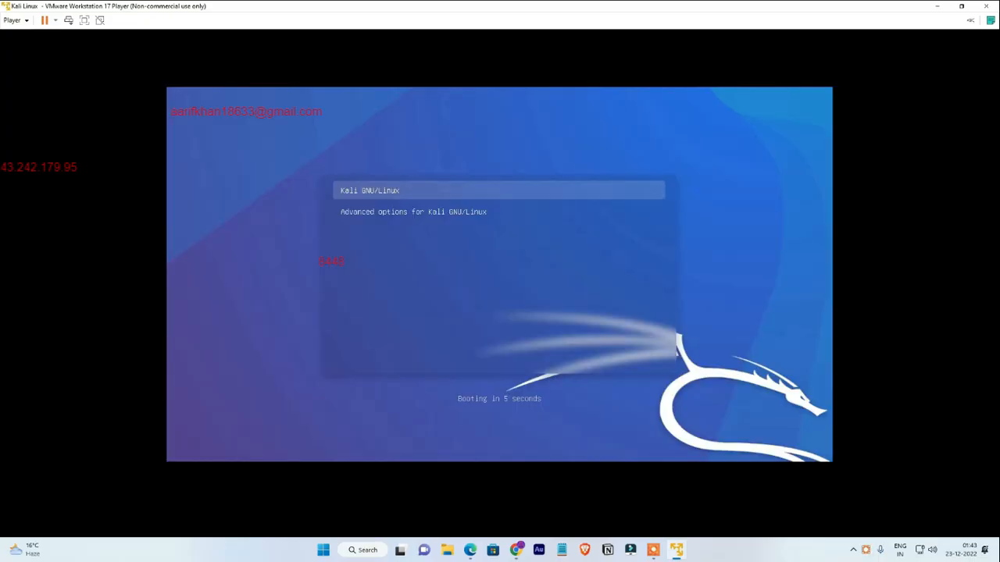
key("Return")
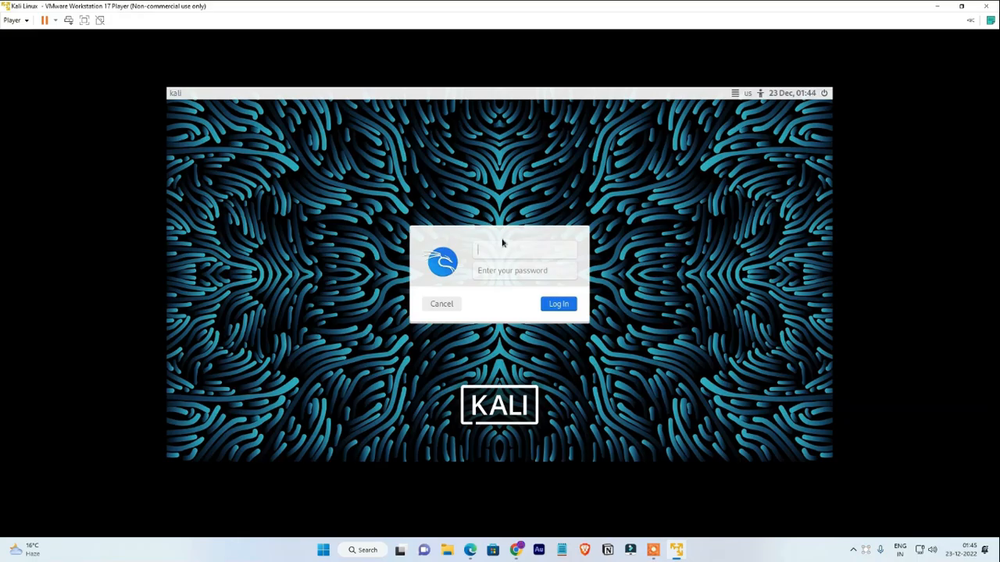
Log in to Kali with the account's username and password.
left_click(528, 273)
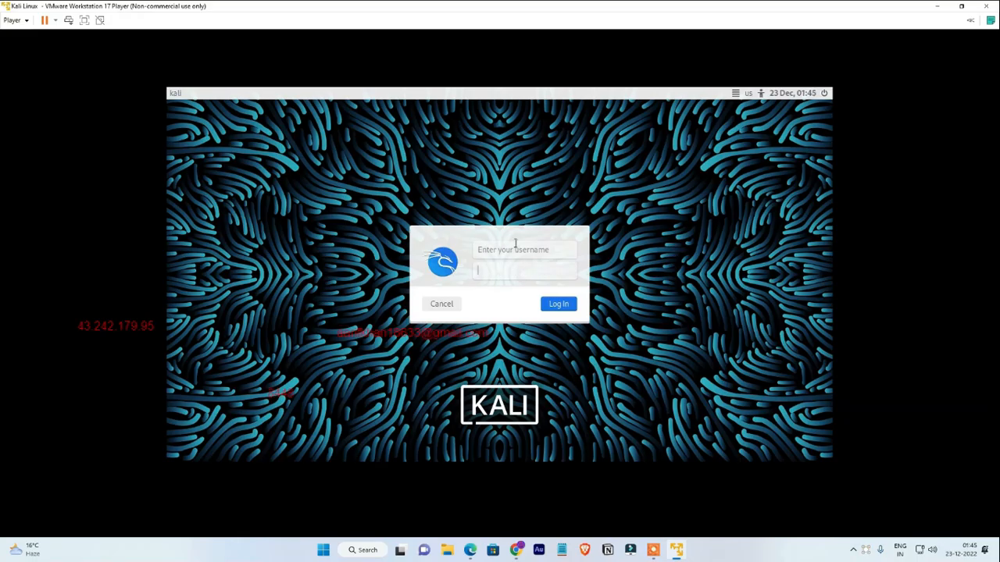
left_click(513, 249)
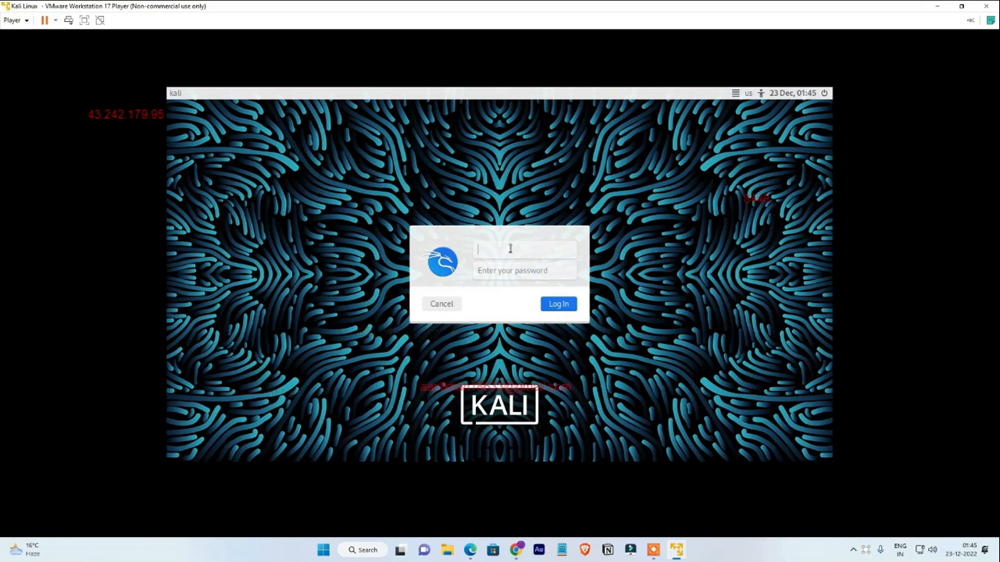
type("vansh")
key("Tab")
type("*********")
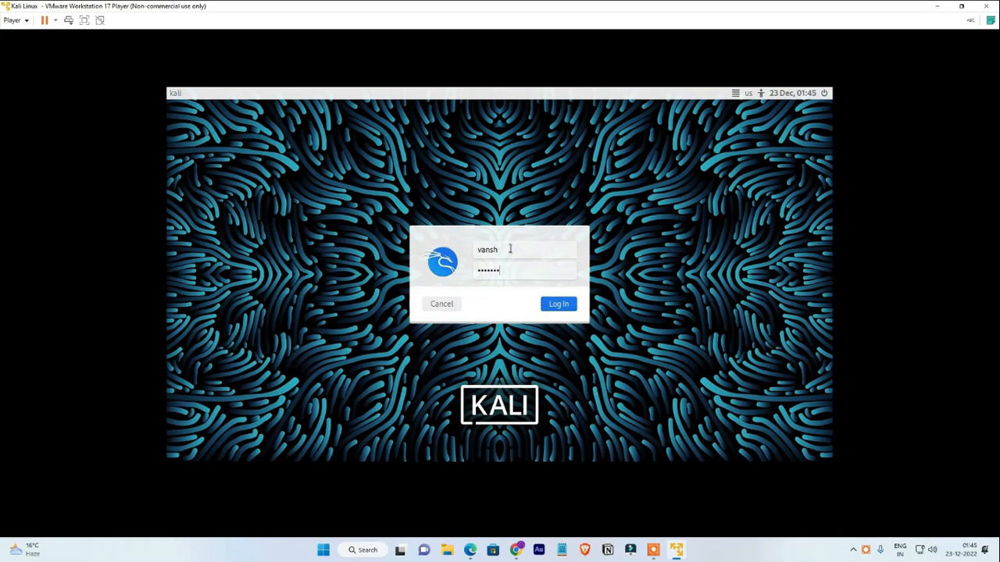
key("Return")
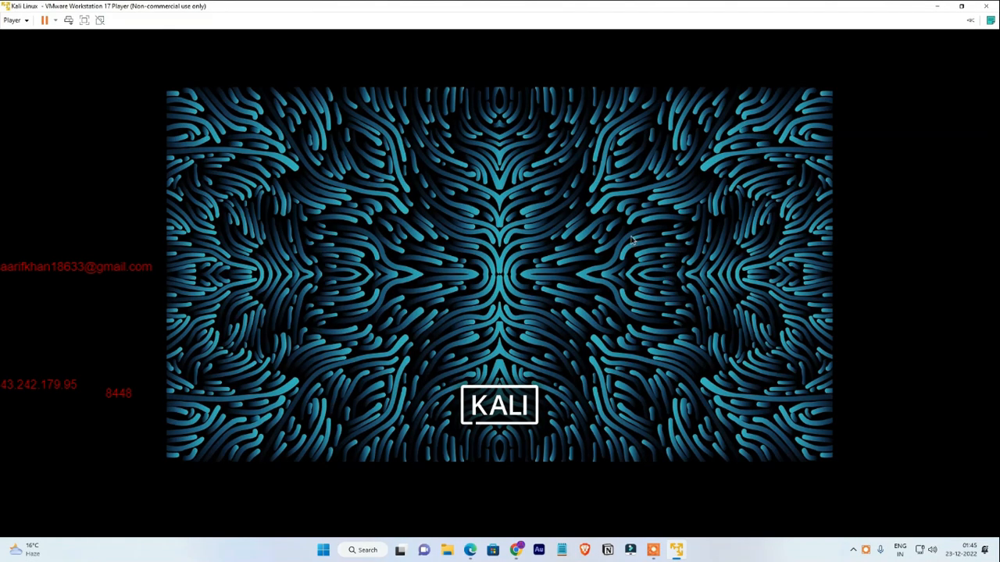
Refit the Kali desktop by switching to full screen and back to a maximized window, and dismiss the Disconnected notification.
double_click(594, 4)
double_click(598, 6)
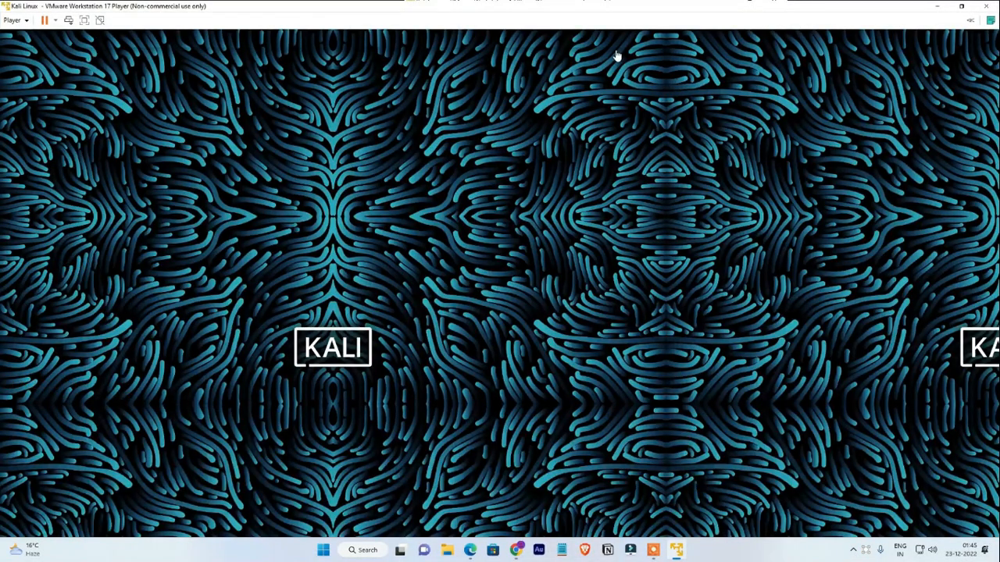
double_click(617, 6)
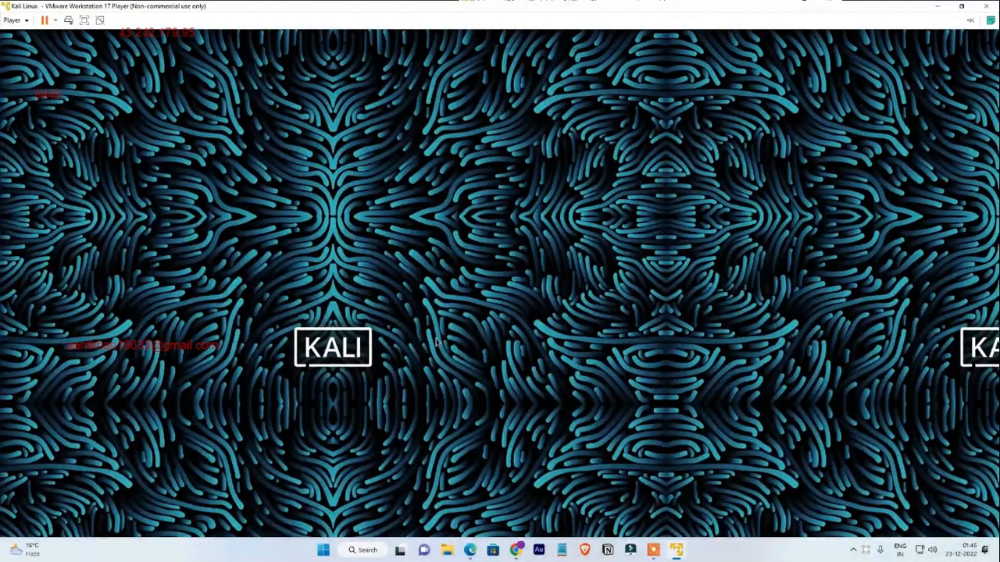
left_click(84, 21)
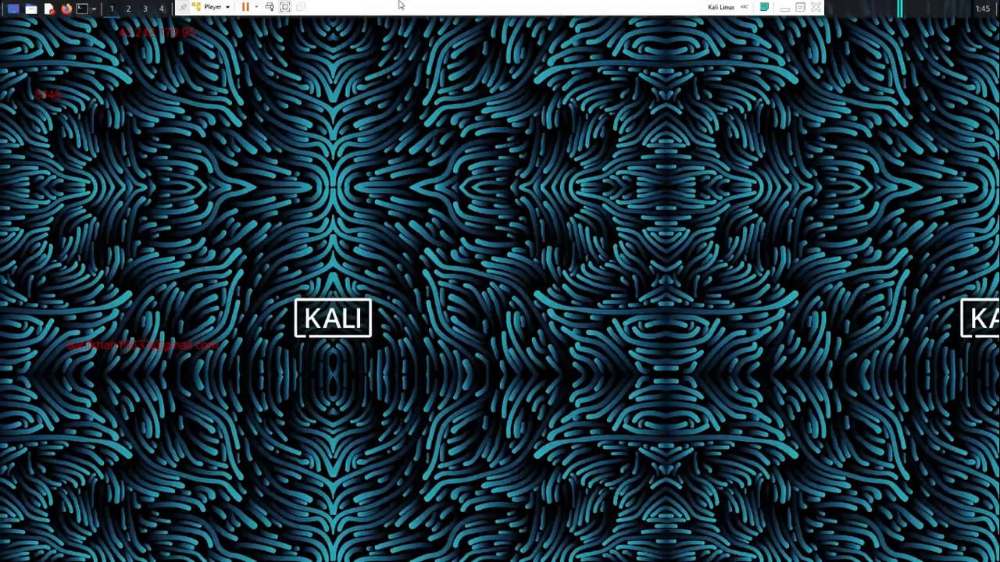
left_click(800, 8)
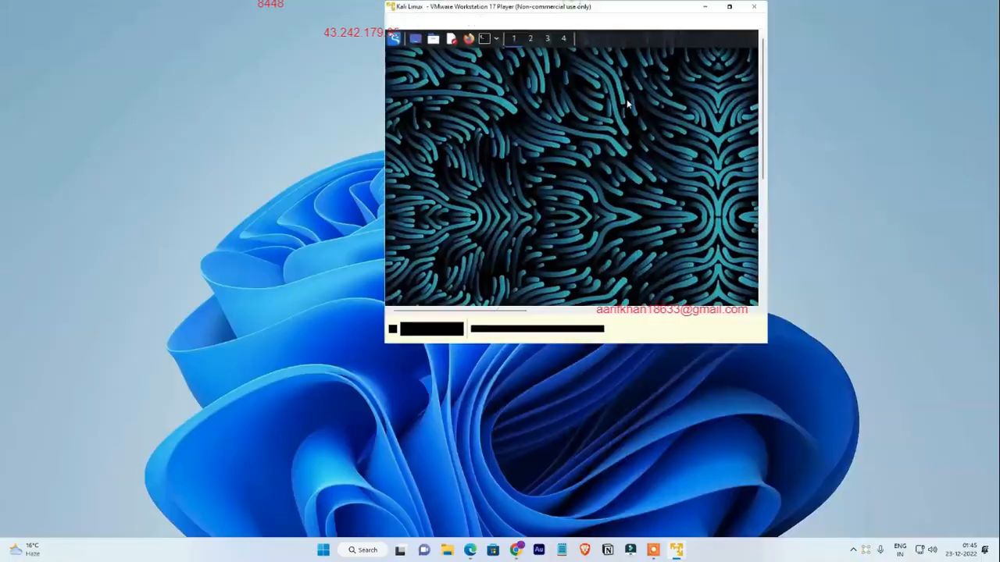
left_click_drag(627, 104, 655, 5)
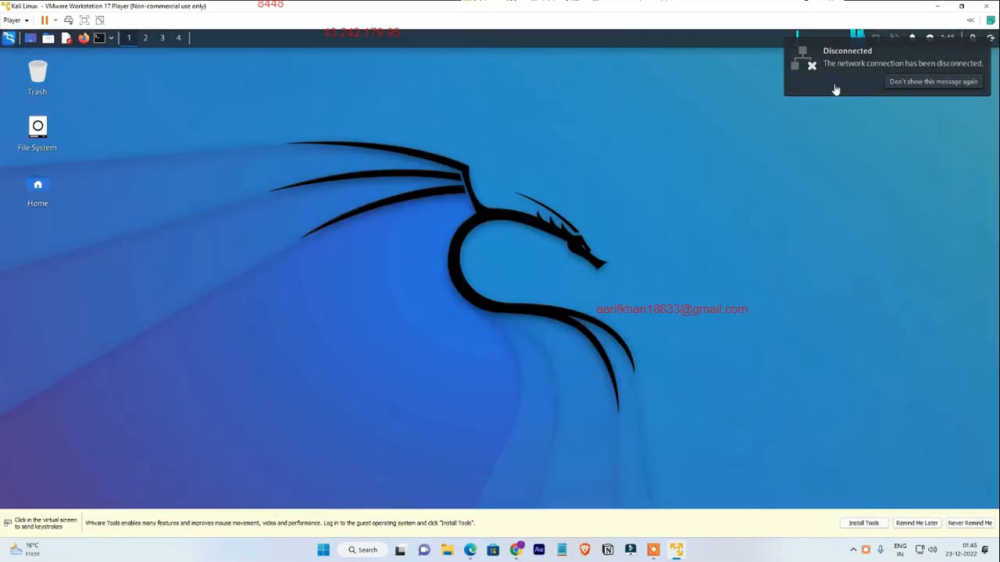
left_click(835, 89)
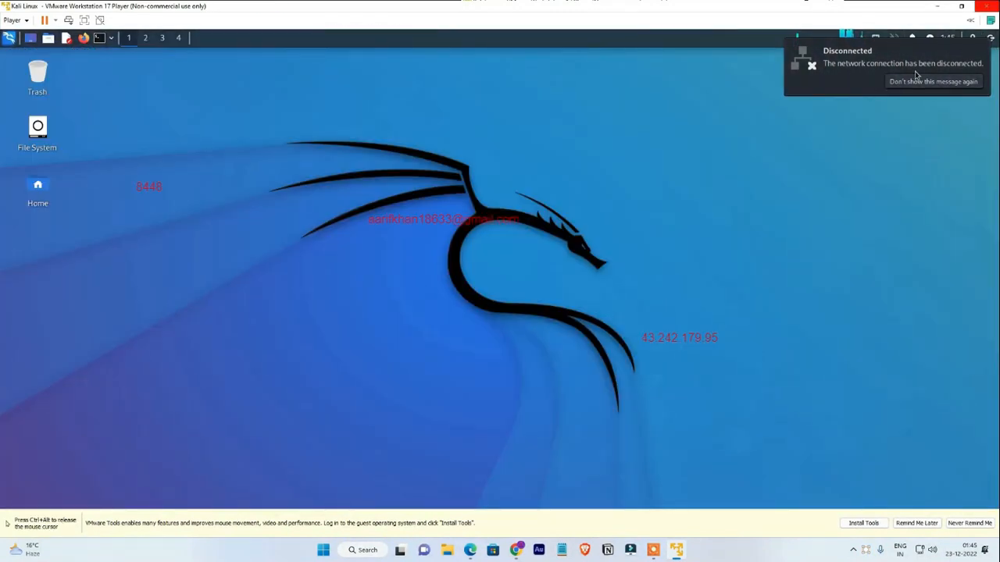
left_click(794, 82)
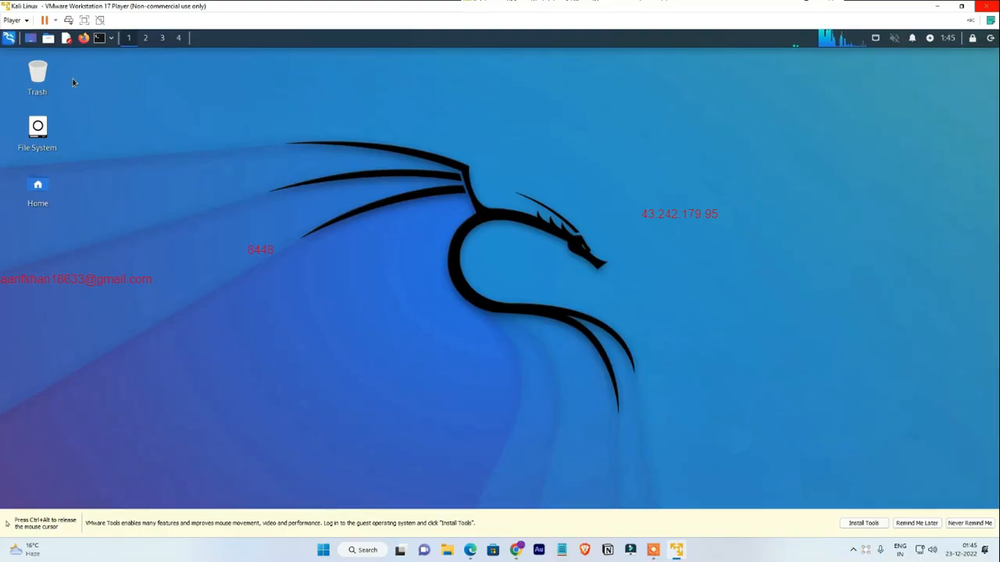
key("ctrl+alt")
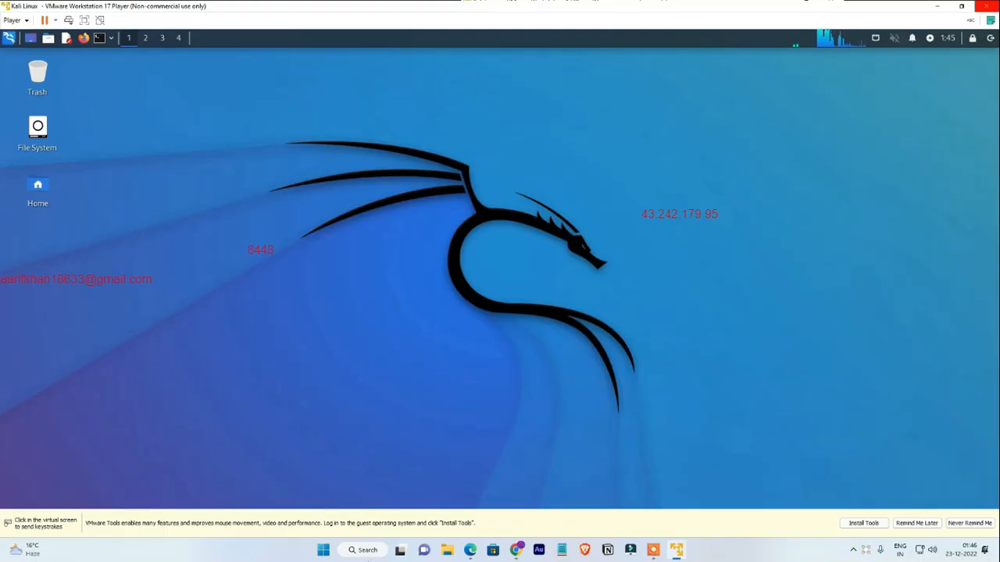
left_click(323, 550)
left_click(304, 484)
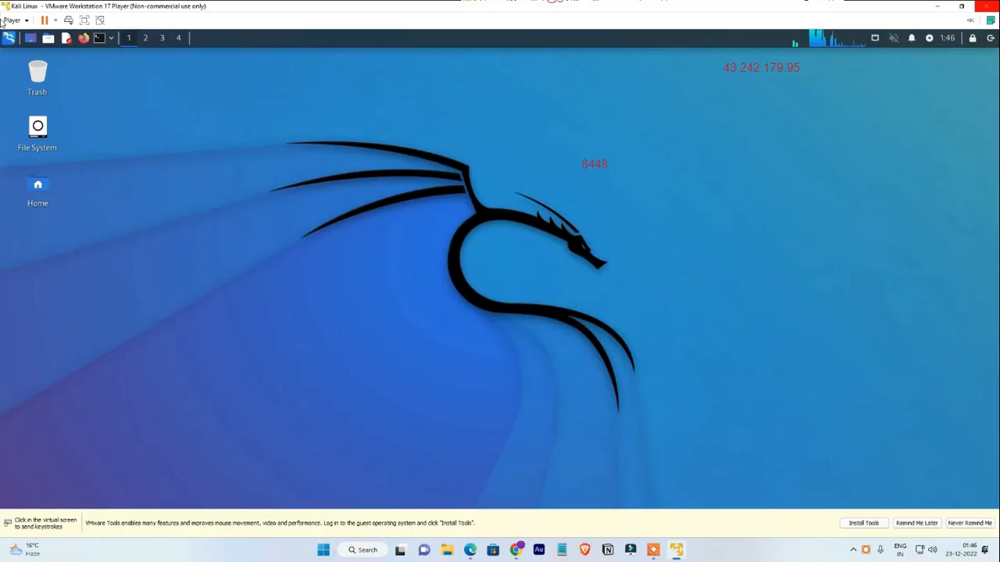
View the Web Application Analysis tools in Kali's applications menu and open the home folder in the file manager.
left_click(8, 38)
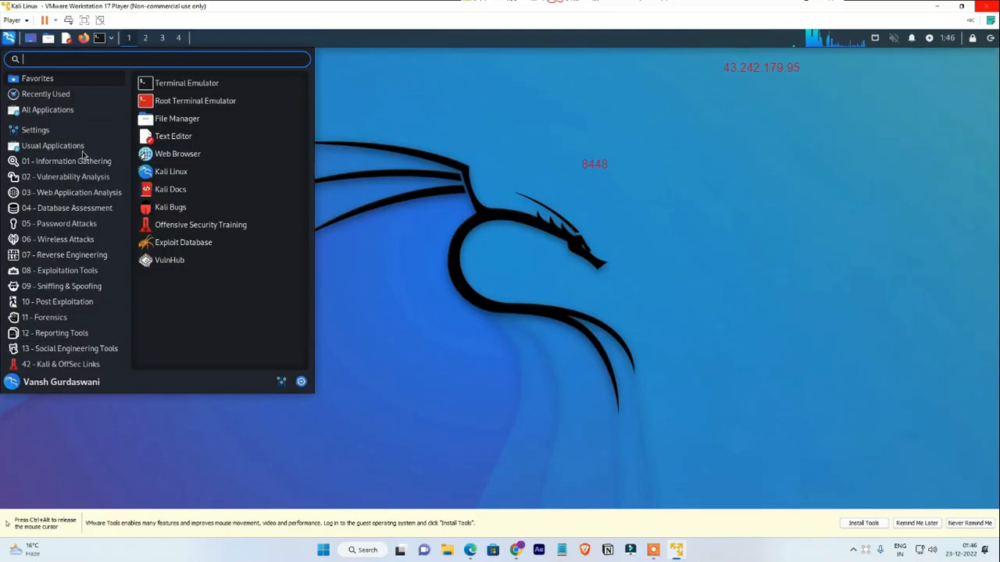
left_click(70, 192)
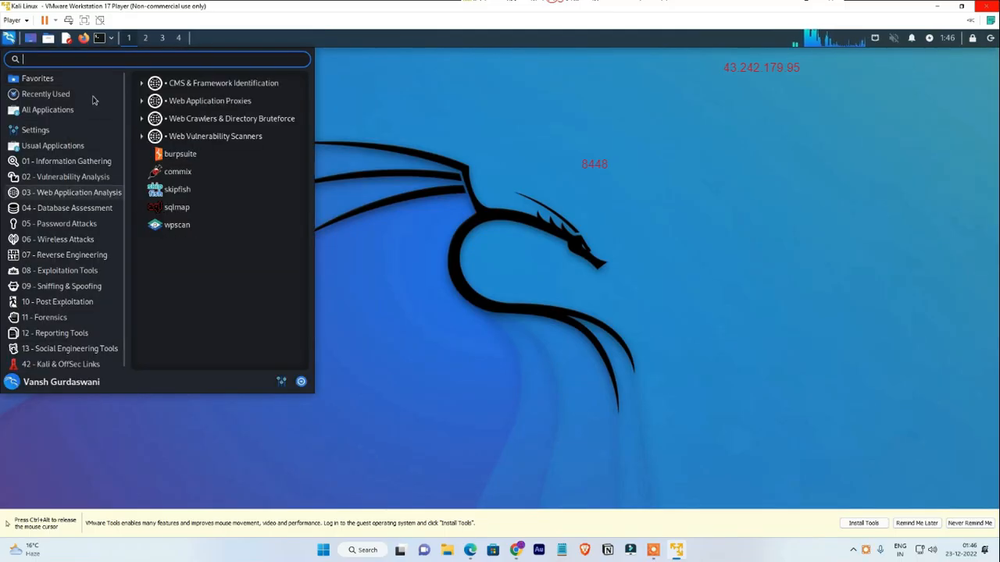
left_click(47, 41)
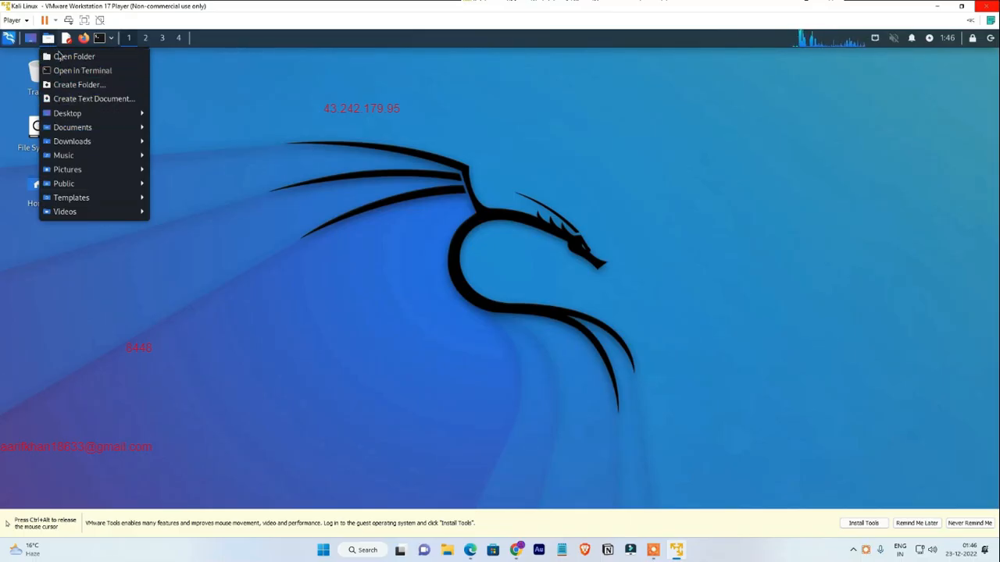
left_click(60, 57)
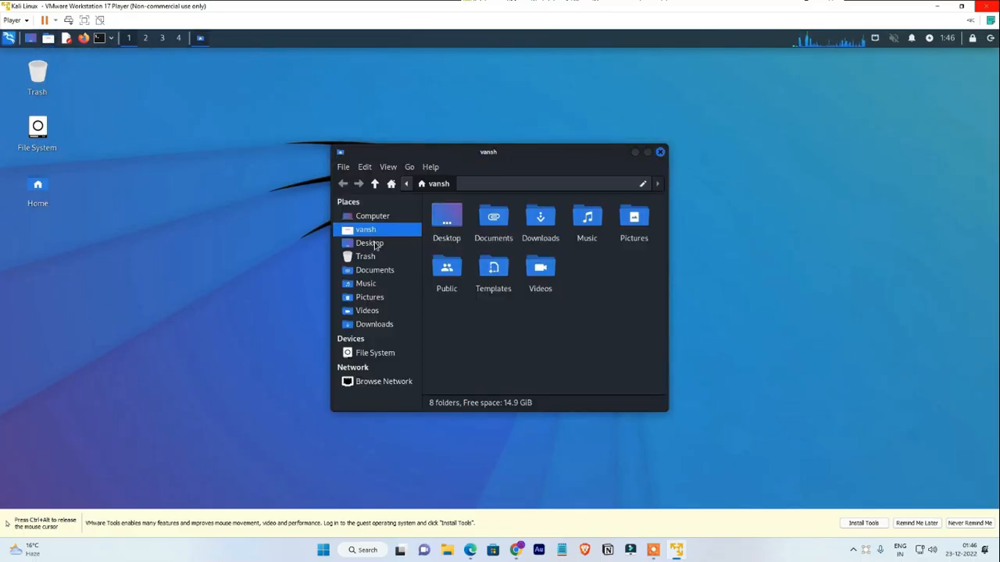
View the Computer and Downloads locations in the file manager and close it.
left_click(374, 216)
left_click(374, 324)
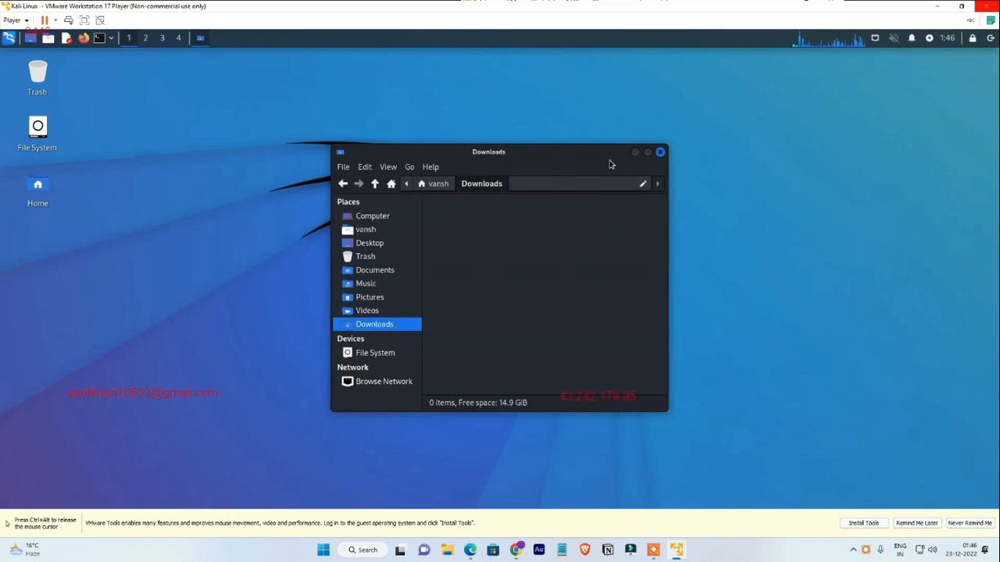
left_click(660, 152)
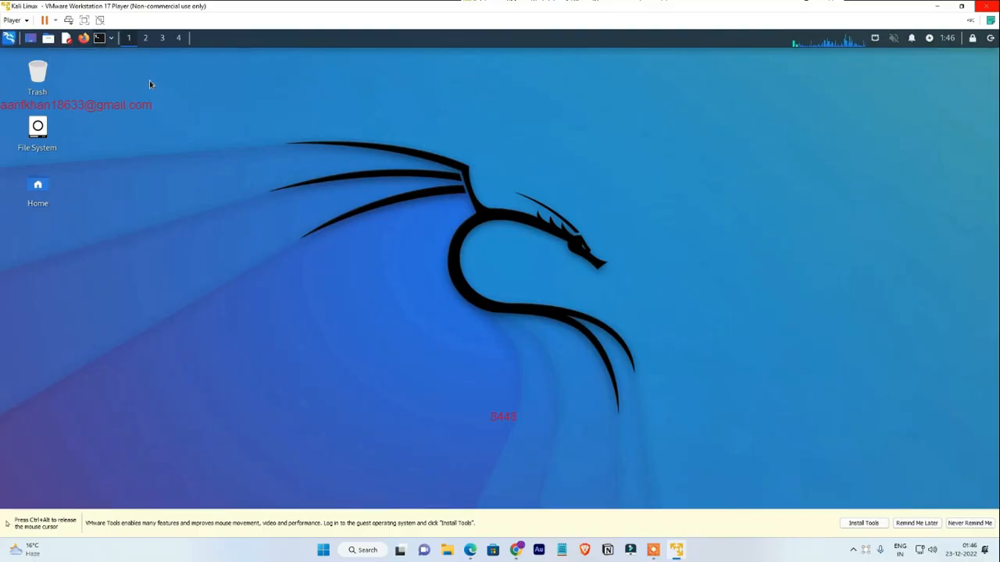
List the home directory's contents with ls in a new terminal and close the terminal.
left_click(92, 37)
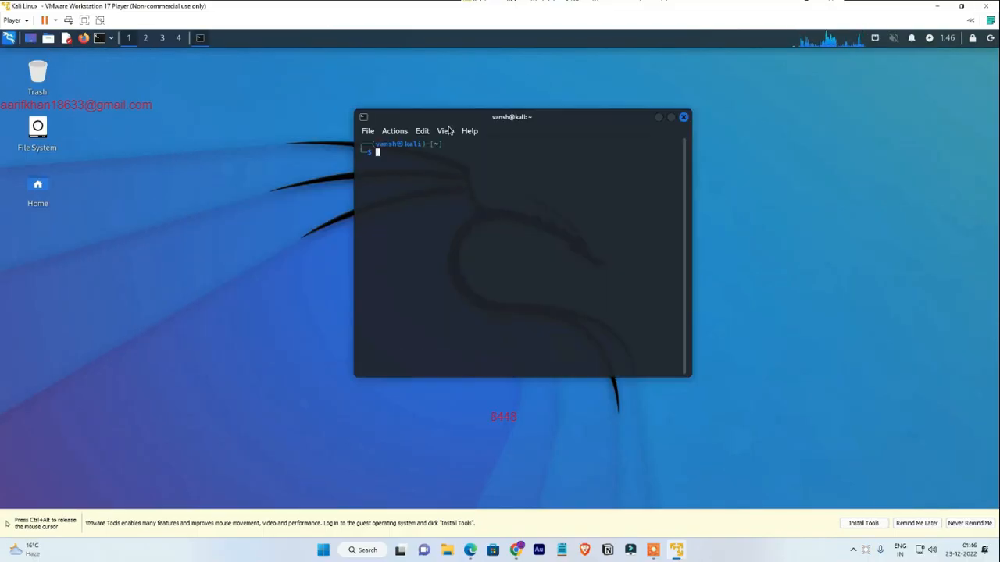
type("ls")
key("Return")
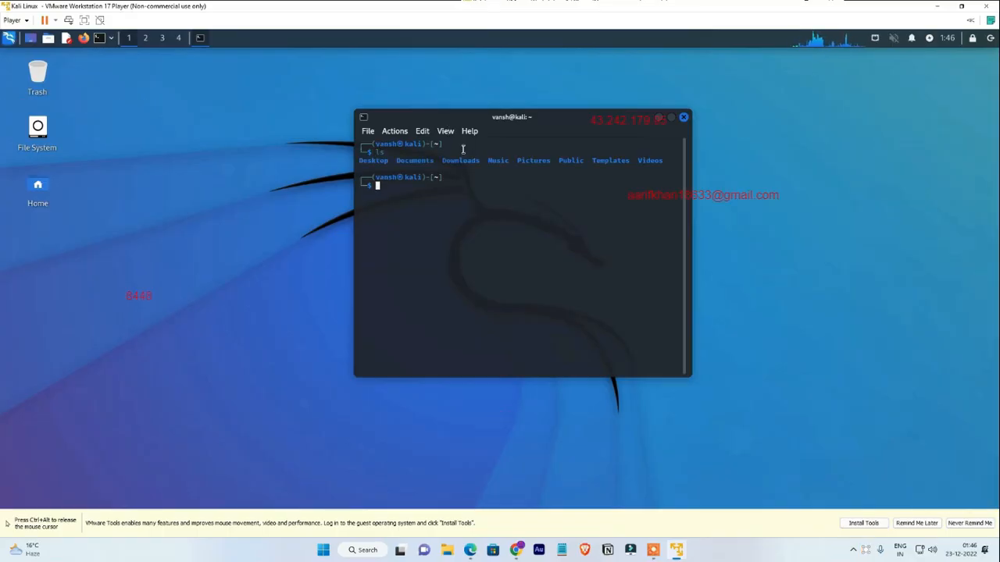
left_click(684, 118)
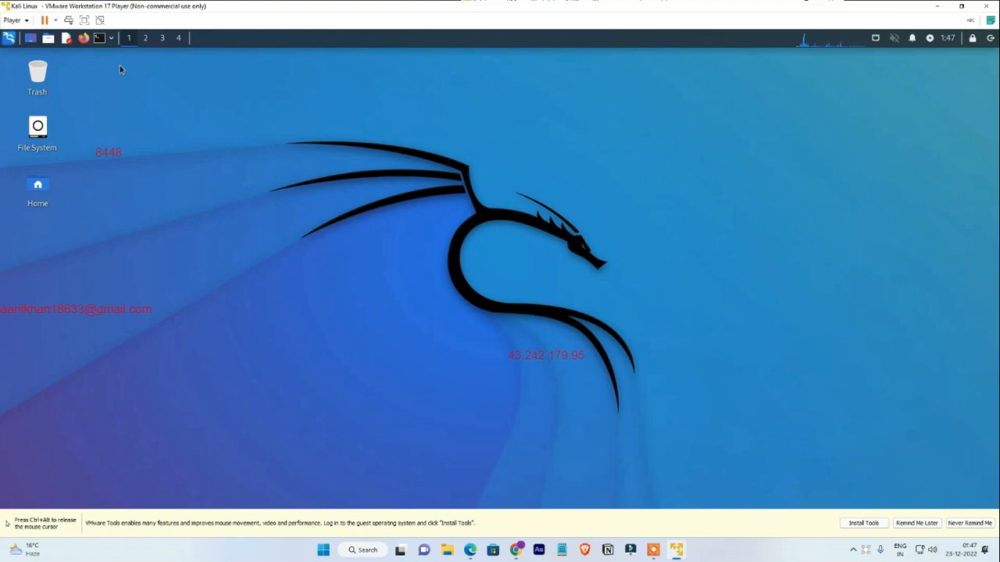
left_click(195, 139)
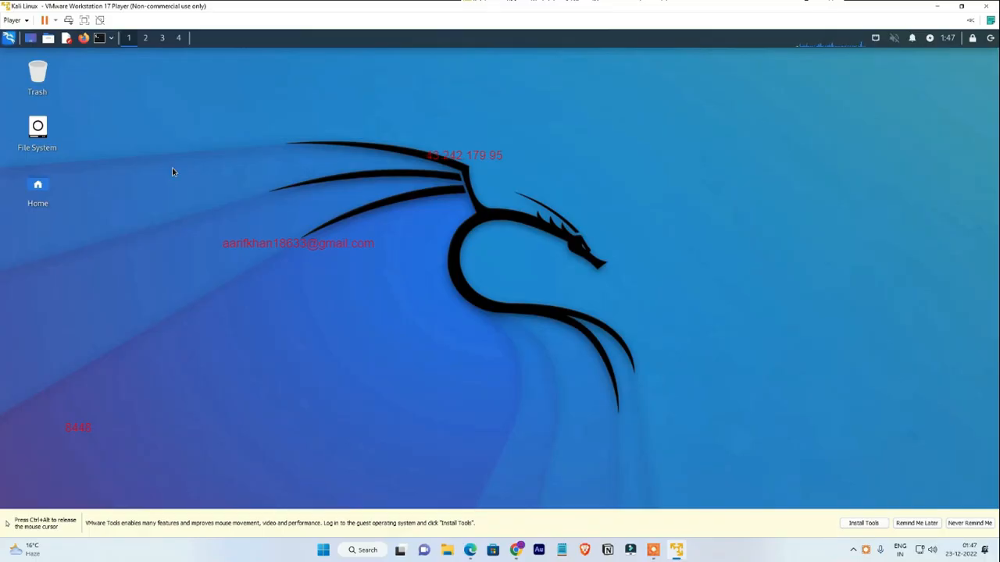
Put the Kali virtual machine in full screen, and minimize it briefly to view Chrome's Downloads page with the kali-linux-2022.4-installer-amd64.iso file.
left_click(82, 21)
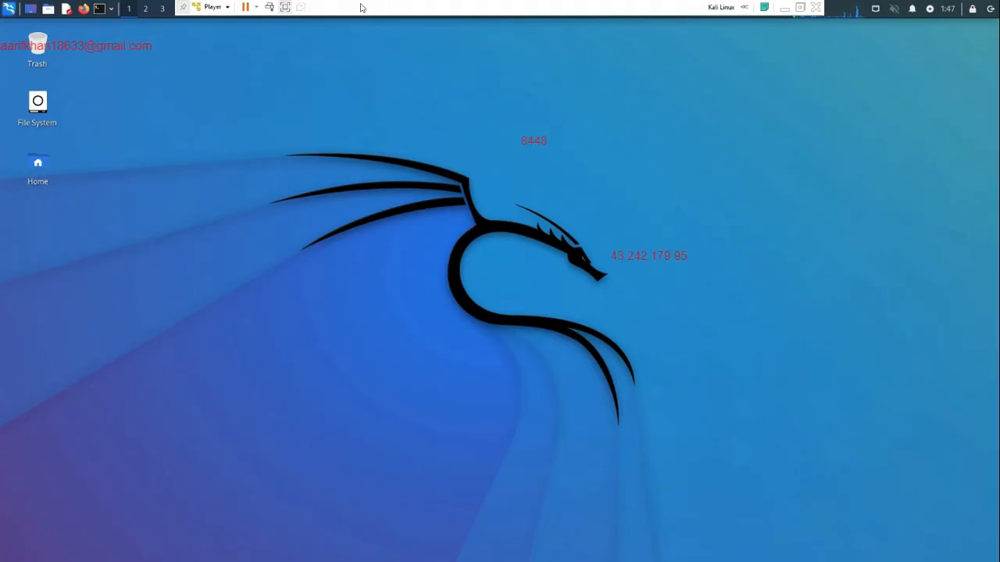
left_click(784, 7)
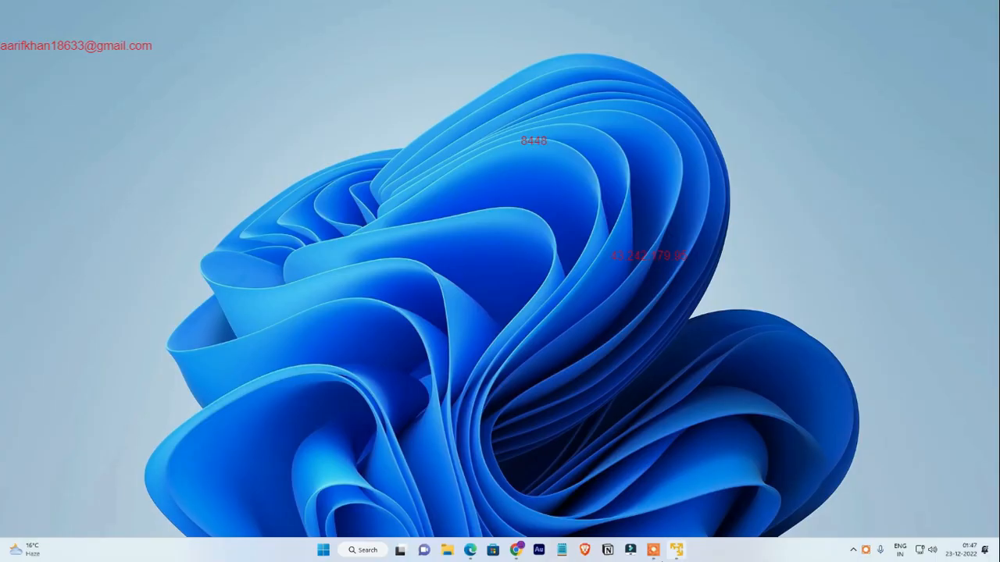
left_click(515, 550)
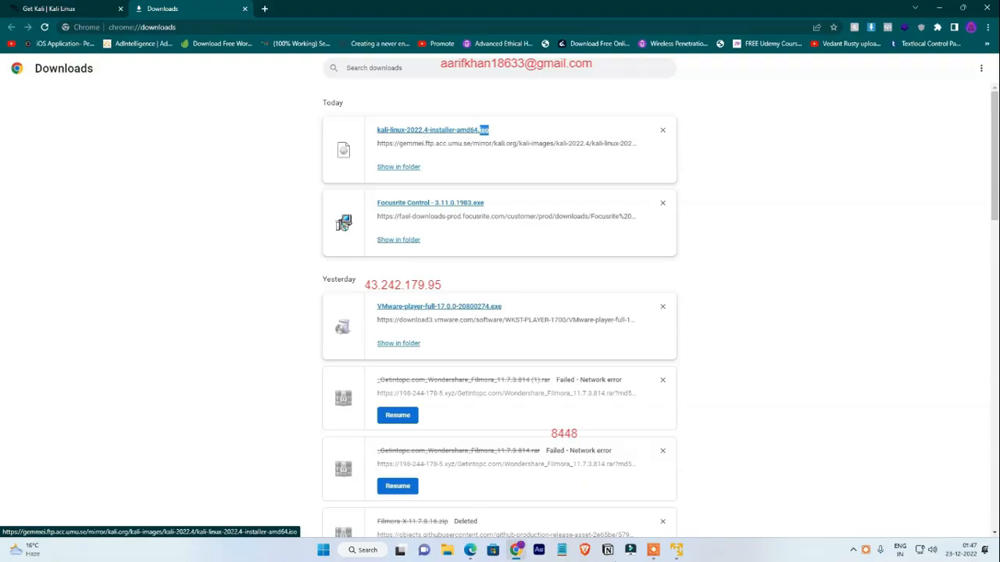
left_click(674, 553)
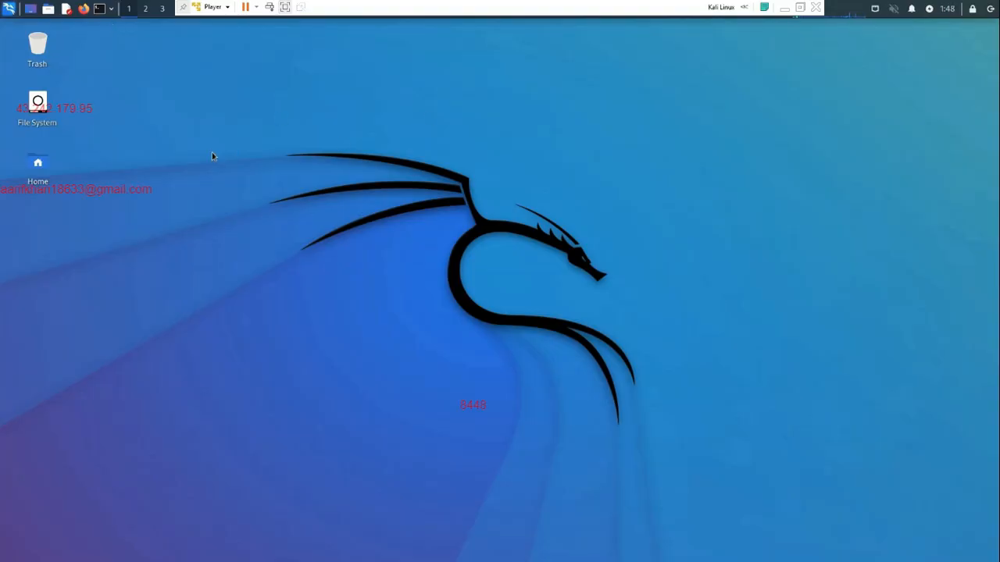
left_click(782, 10)
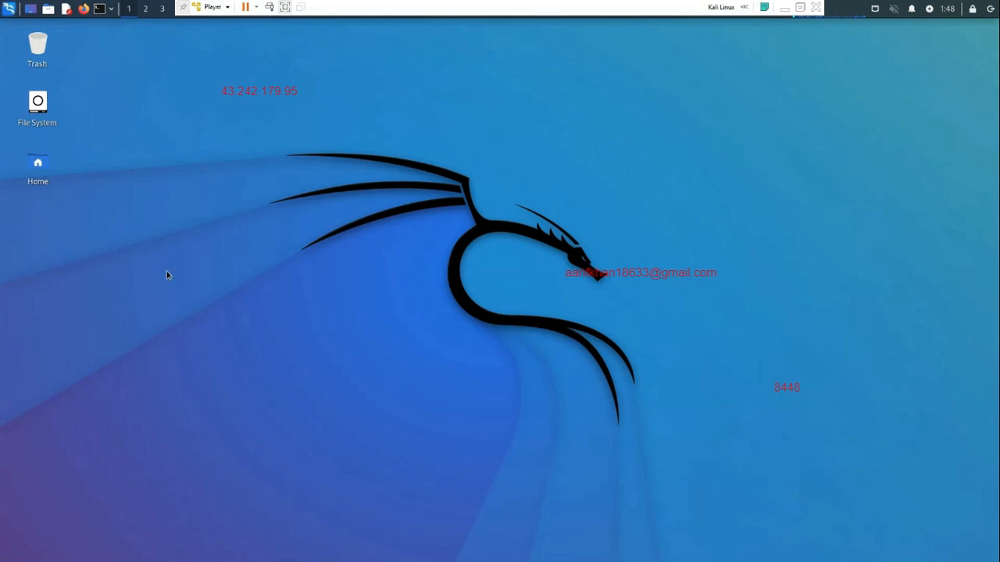
left_click_drag(241, 96, 818, 455)
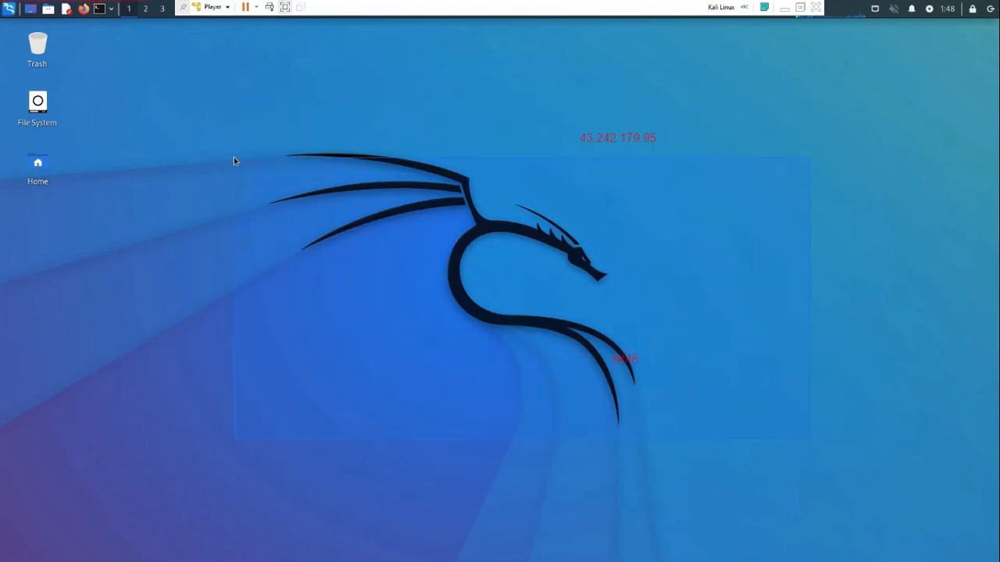
left_click_drag(245, 82, 246, 81)
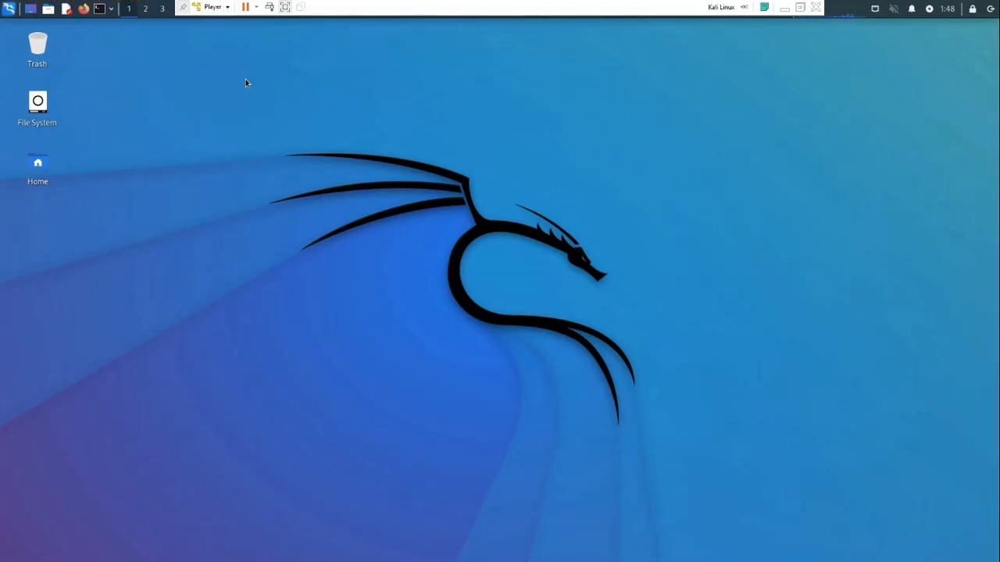
left_click_drag(246, 81, 248, 38)
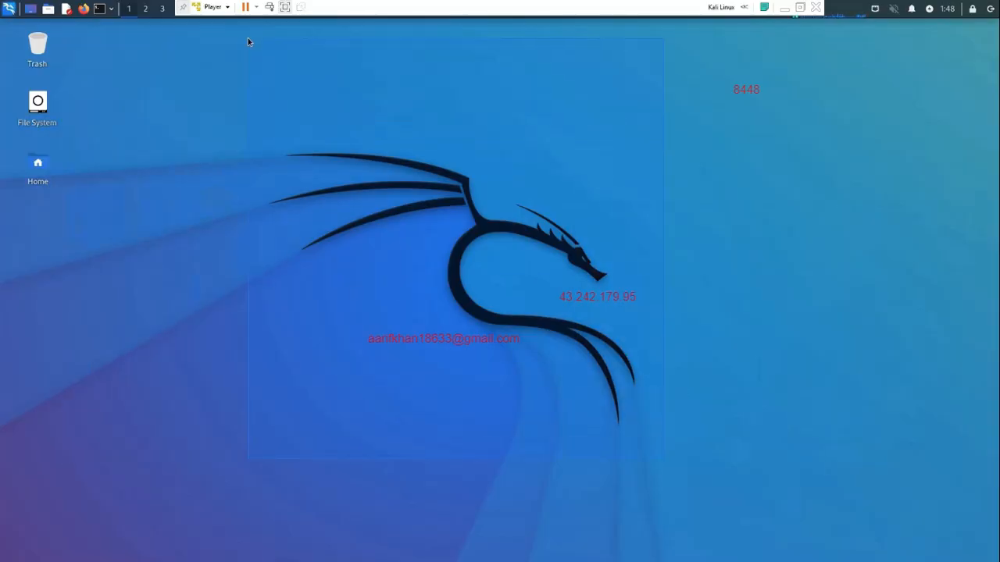
Leave full screen so the Kali virtual machine runs in the maximized VMware Player window.
double_click(435, 4)
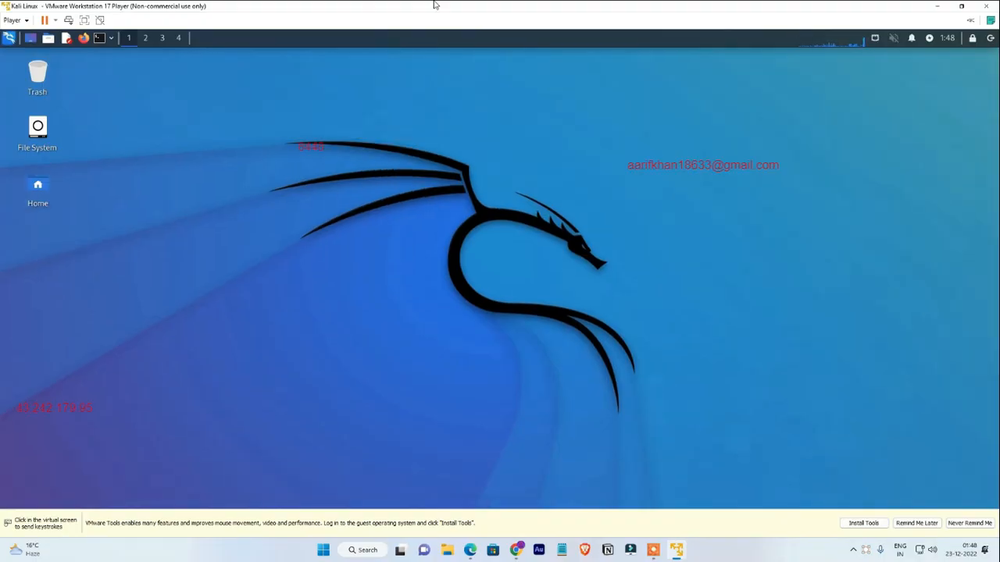
left_click(320, 65)
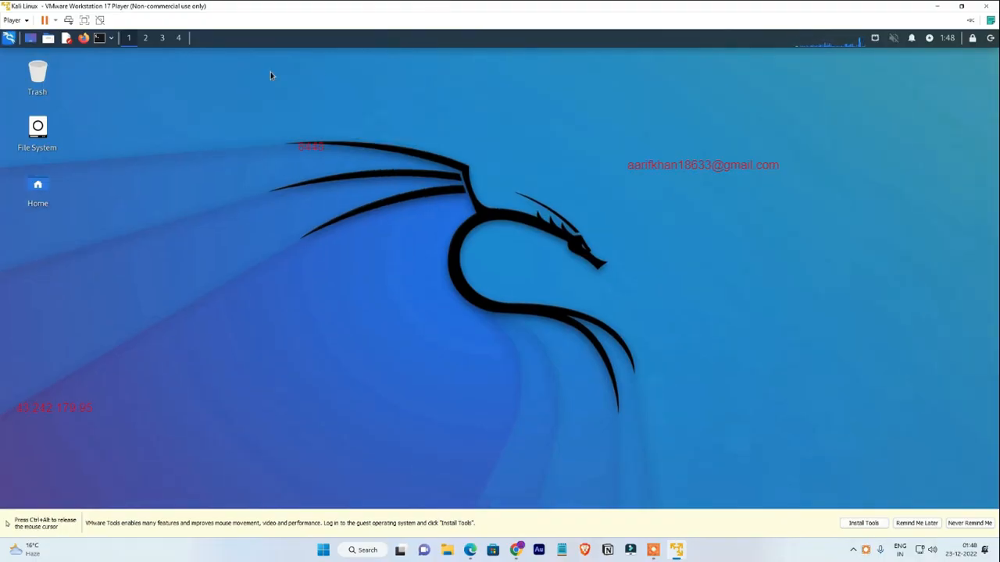
left_click_drag(270, 71, 548, 361)
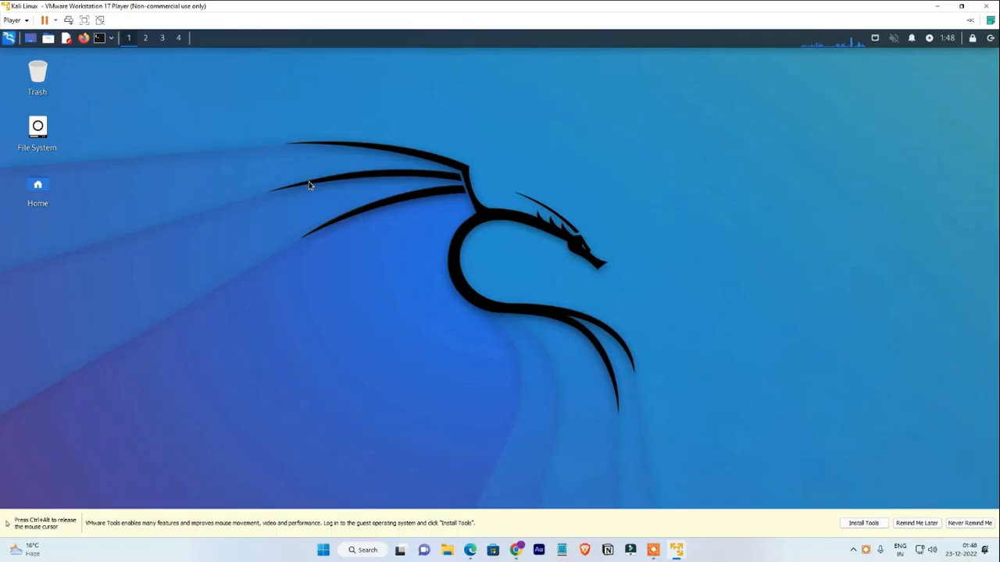